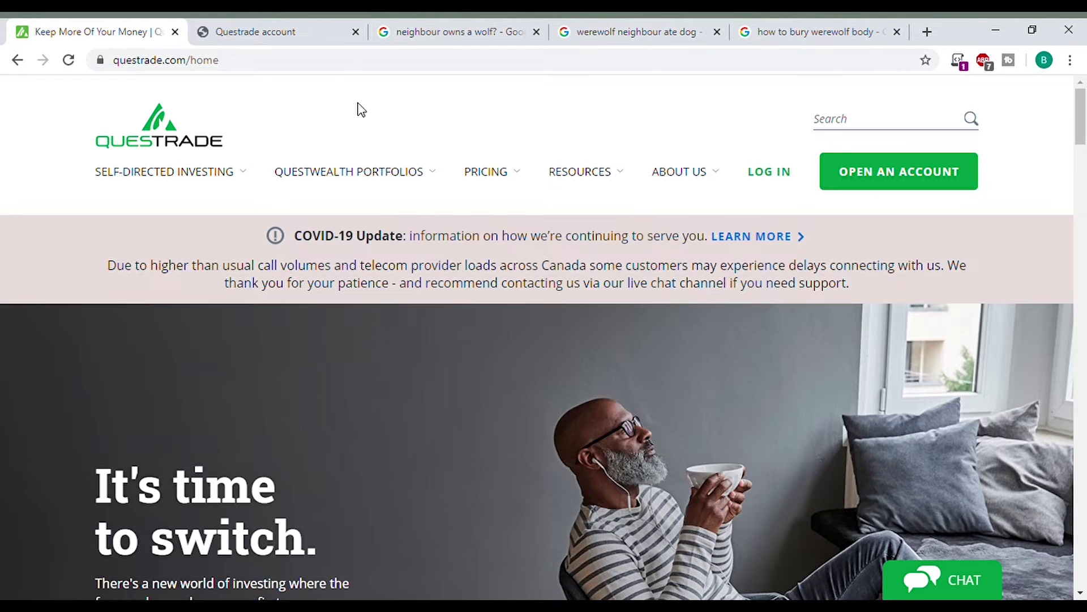
# - Switch to the 'Questrade account' tab to show the home summary with $234,121.83 total equity
pyautogui.click(290, 33)
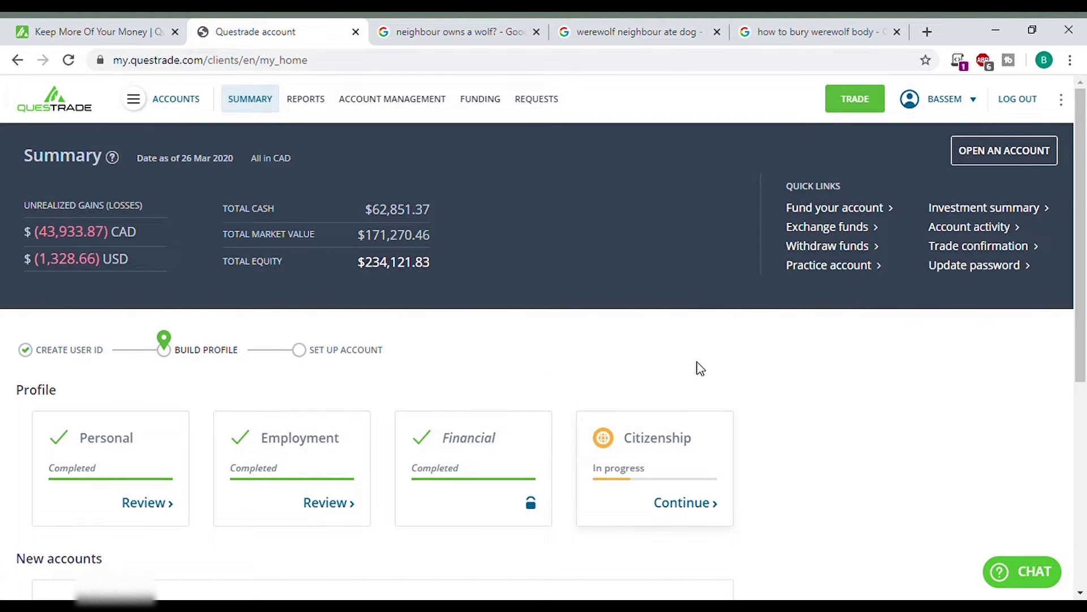
pyautogui.scroll(-1, 927, 414)
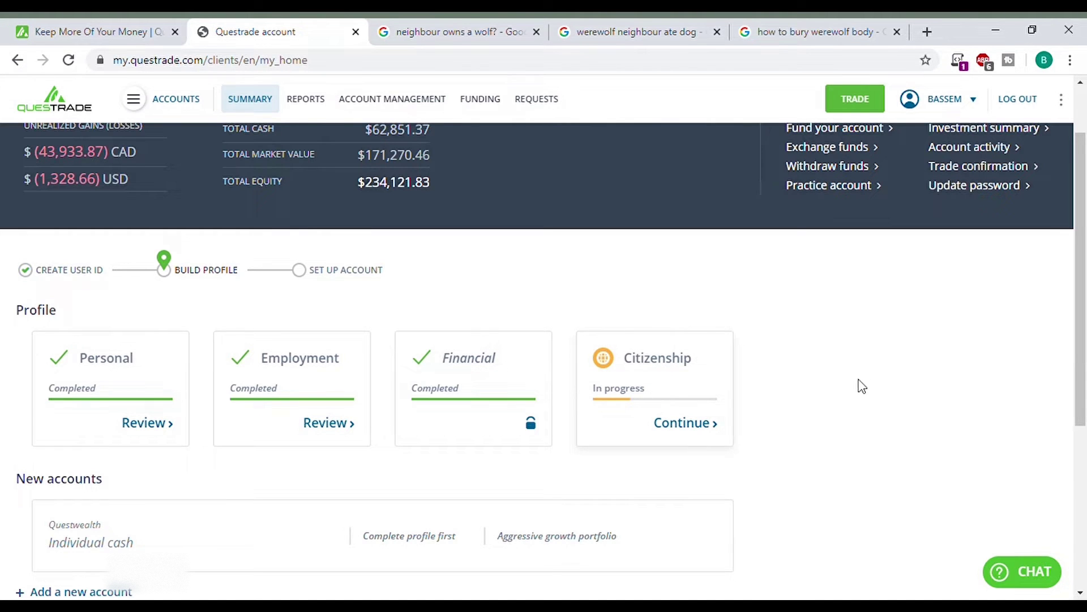
pyautogui.scroll(-2, 860, 384)
pyautogui.scroll(-2, 869, 378)
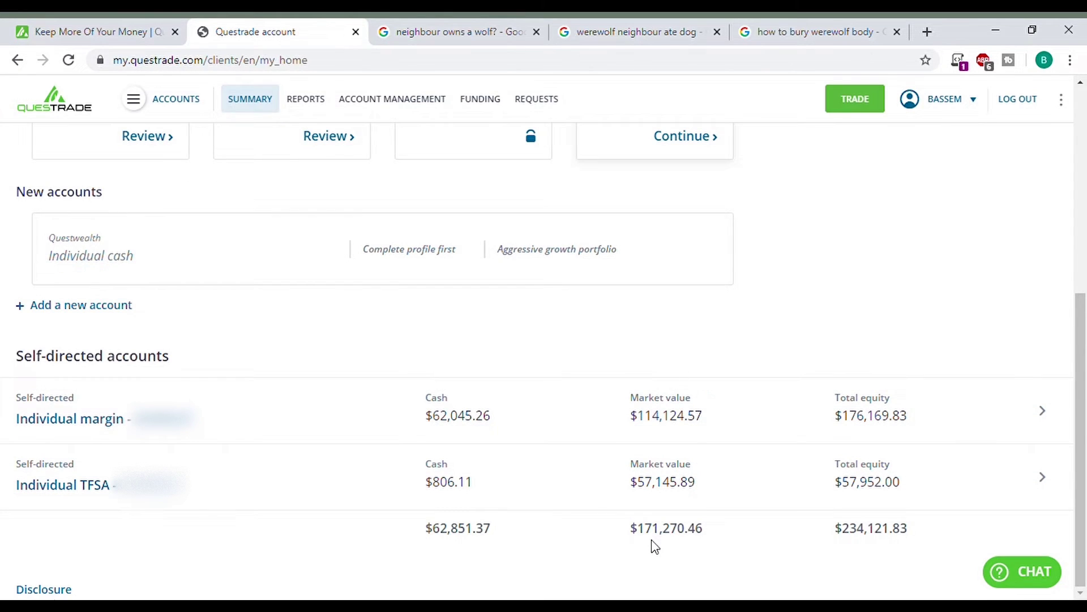
pyautogui.scroll(5, 316, 364)
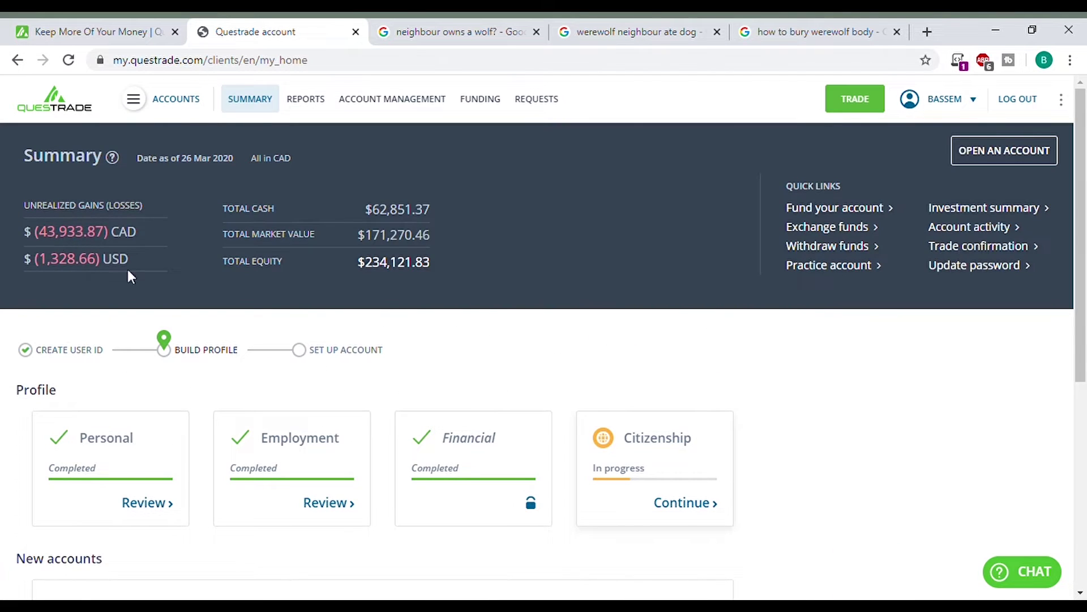
pyautogui.scroll(-1, 621, 342)
pyautogui.scroll(-5, 621, 343)
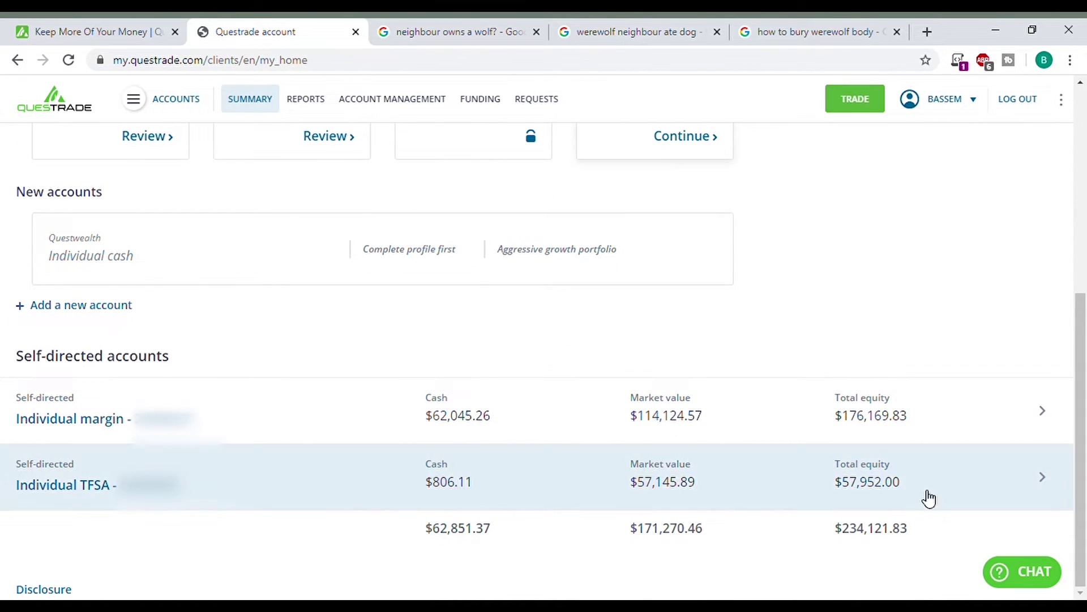
pyautogui.scroll(2, 926, 495)
pyautogui.scroll(4, 927, 490)
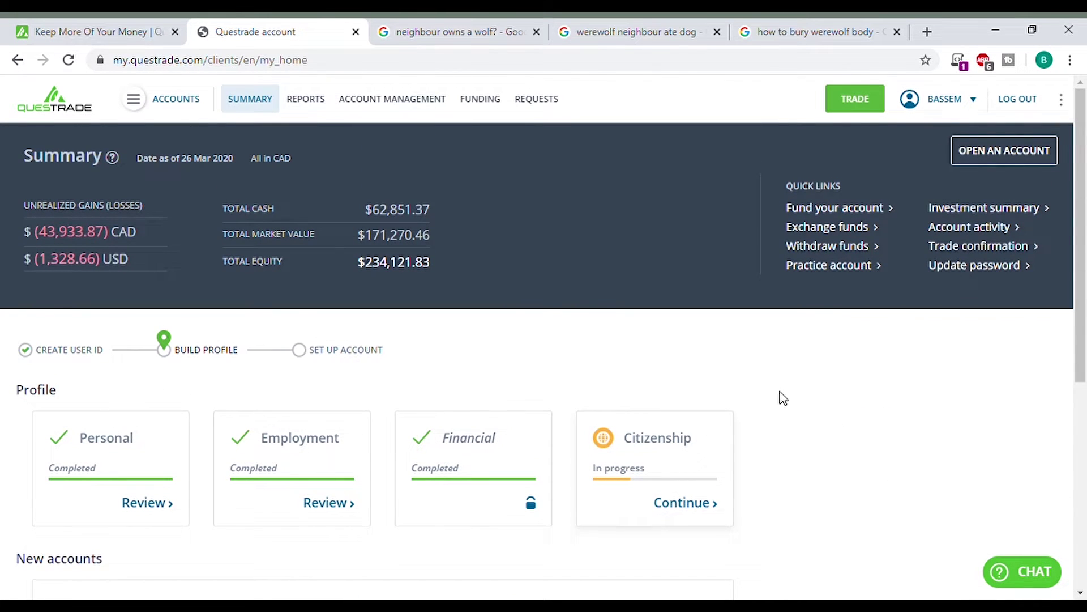
pyautogui.moveTo(312, 119)
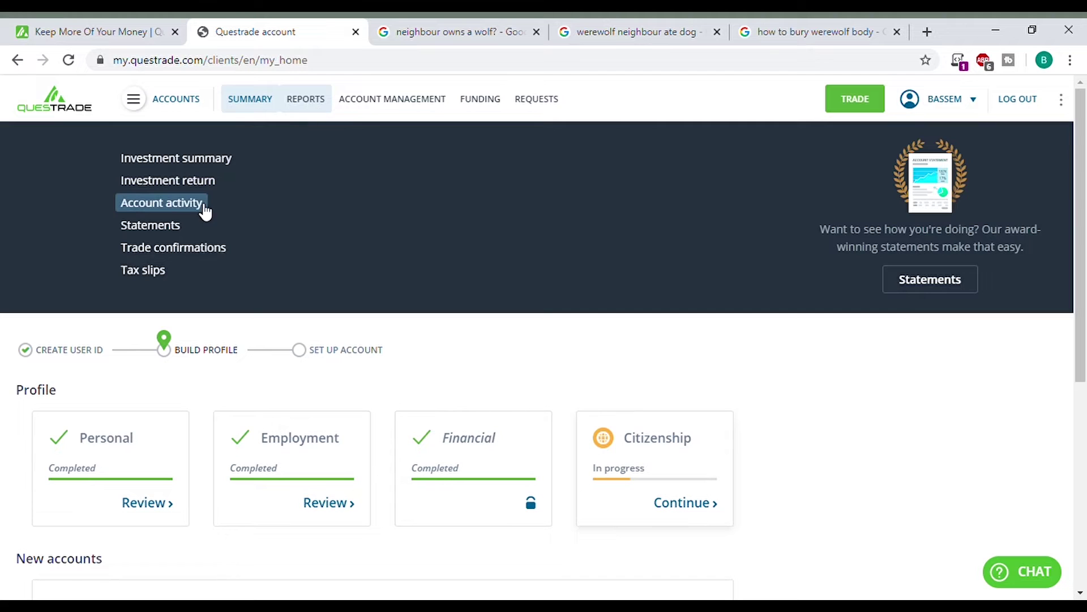
# - Open the Account activity report and set its start date to 01/03/2020
pyautogui.click(180, 211)
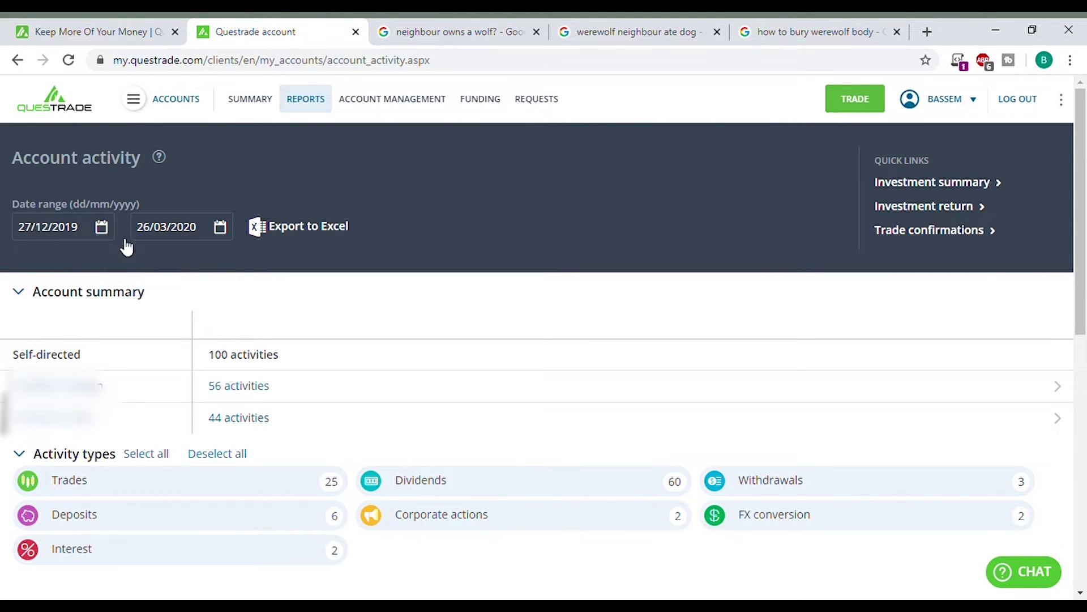
pyautogui.click(109, 232)
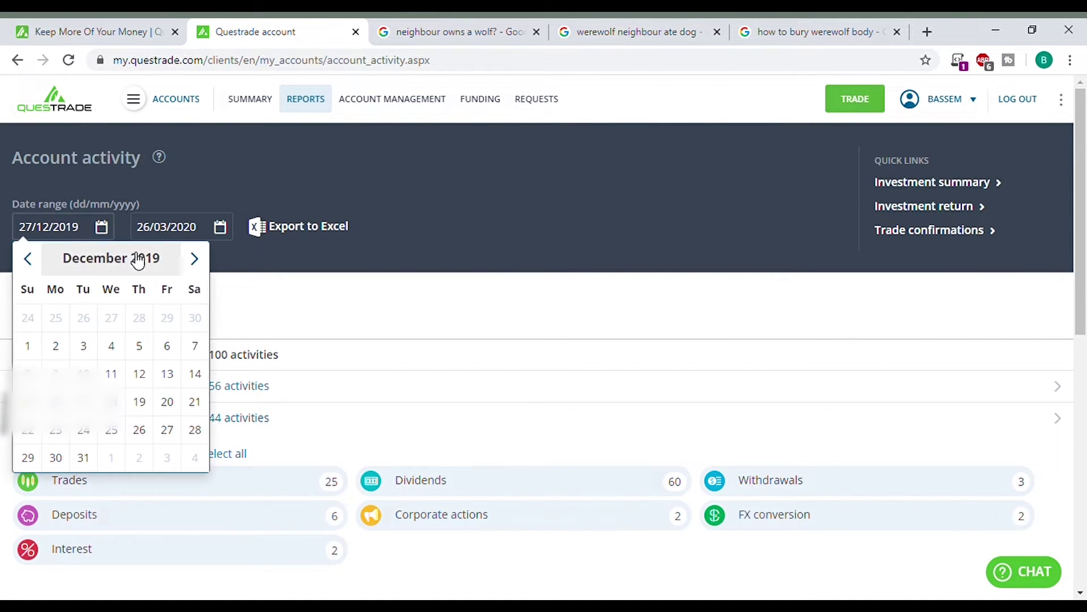
pyautogui.click(196, 262)
pyautogui.click(198, 263)
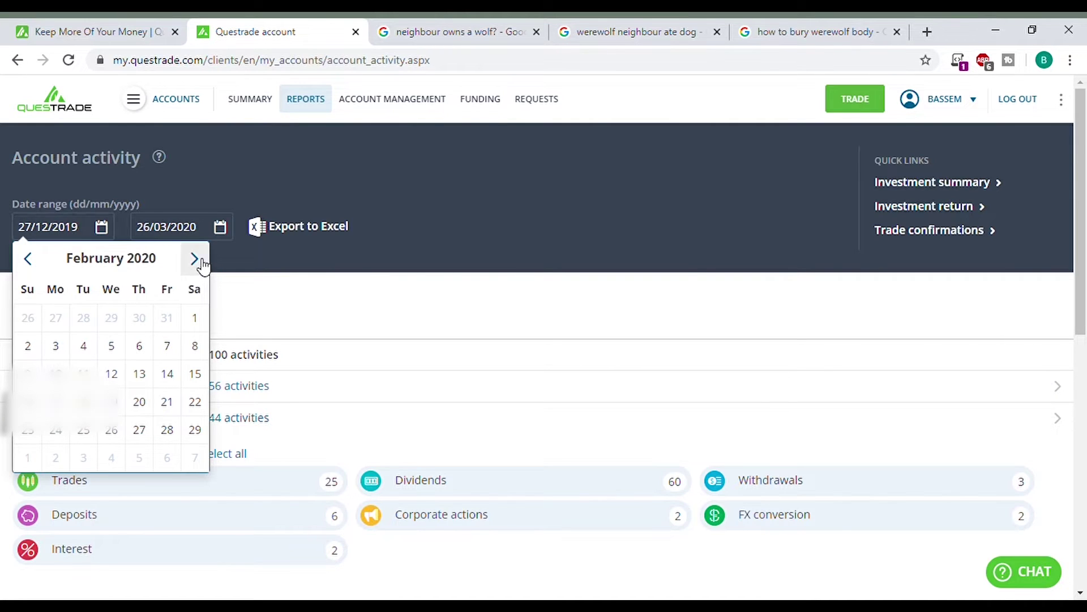
pyautogui.click(194, 259)
pyautogui.click(38, 351)
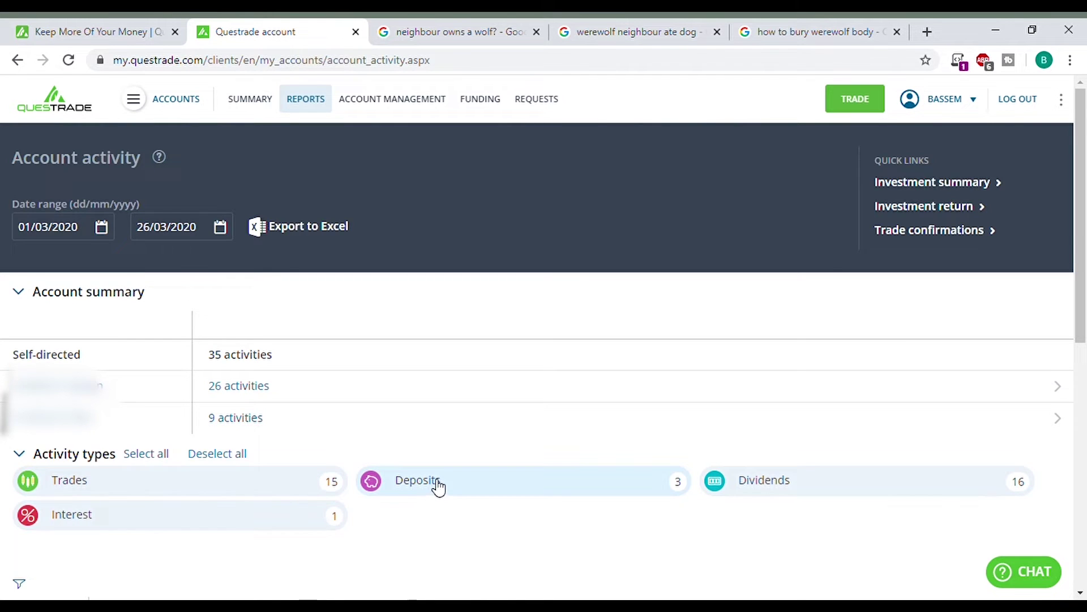
# - Hide Trades, Interest and Deposits so only dividends show, then list all 16 dividend rows
pyautogui.scroll(-3, 442, 476)
pyautogui.click(322, 333)
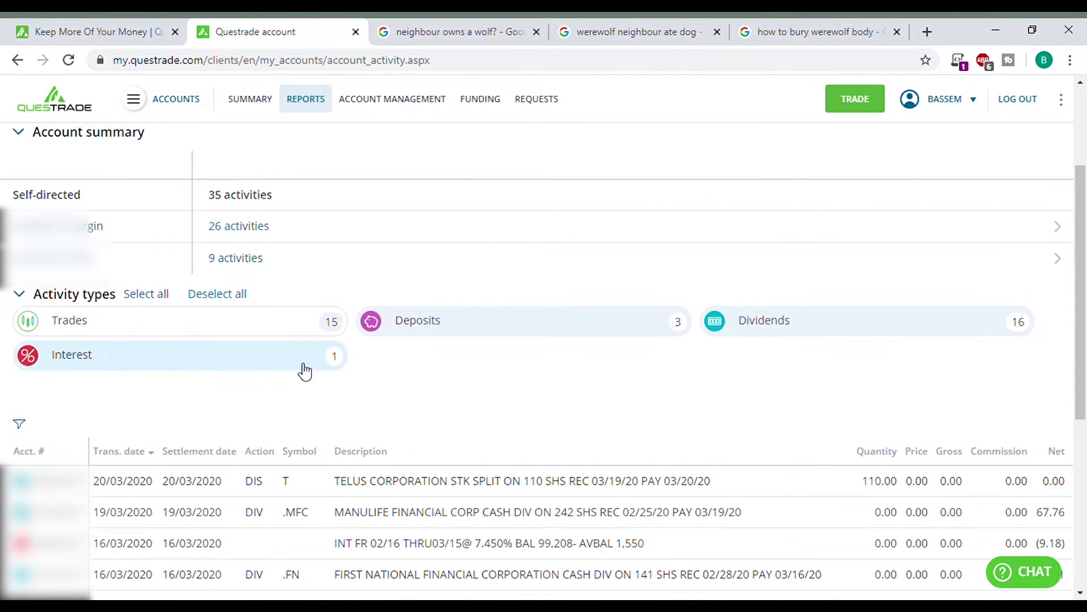
pyautogui.click(306, 363)
pyautogui.click(494, 329)
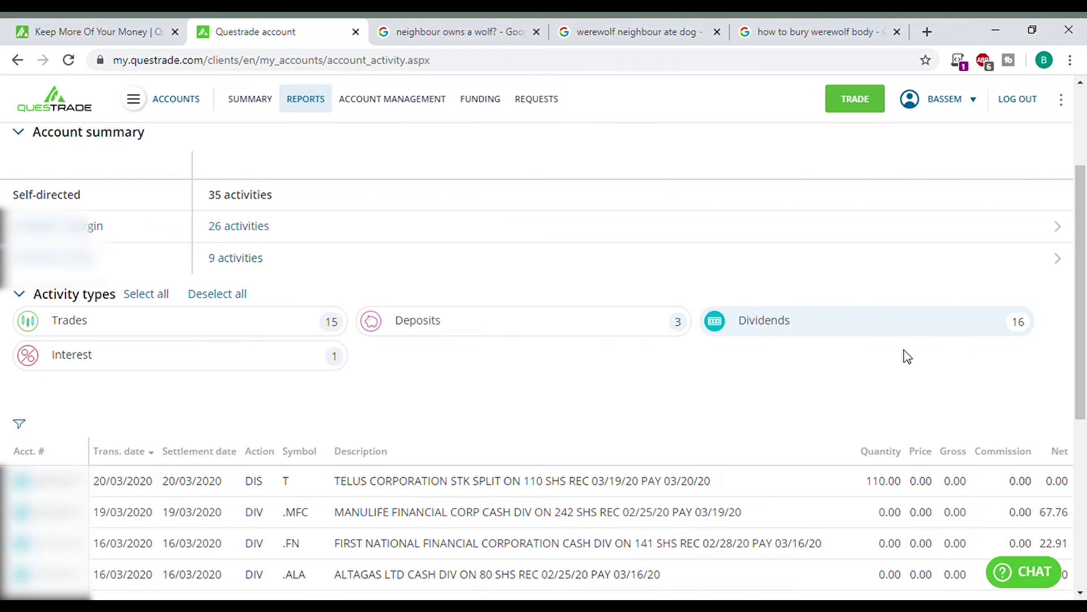
pyautogui.scroll(-3, 905, 357)
pyautogui.scroll(-2, 628, 535)
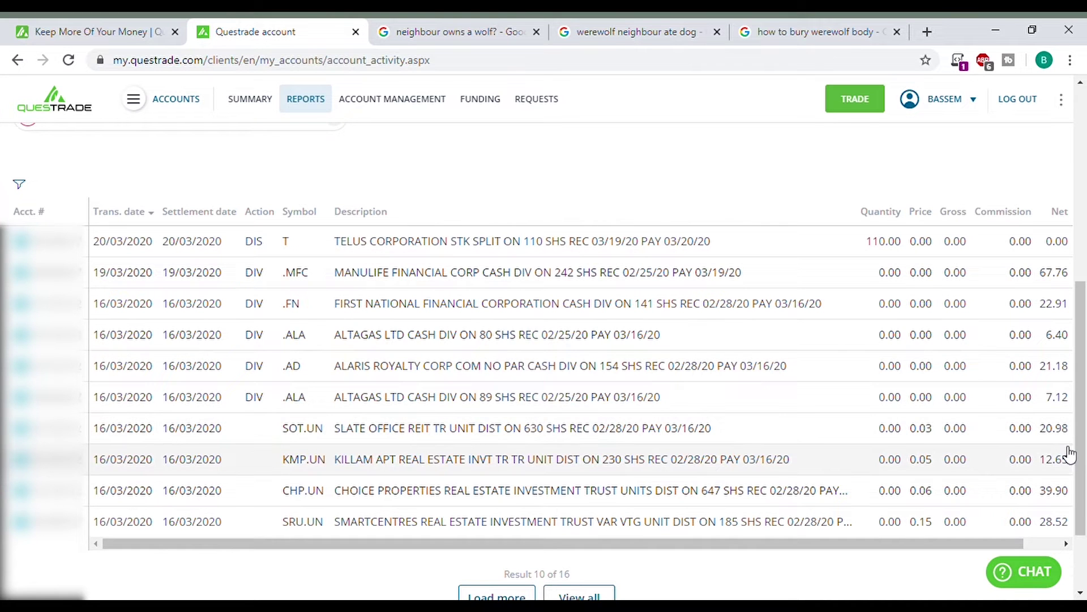
pyautogui.scroll(-1, 1067, 453)
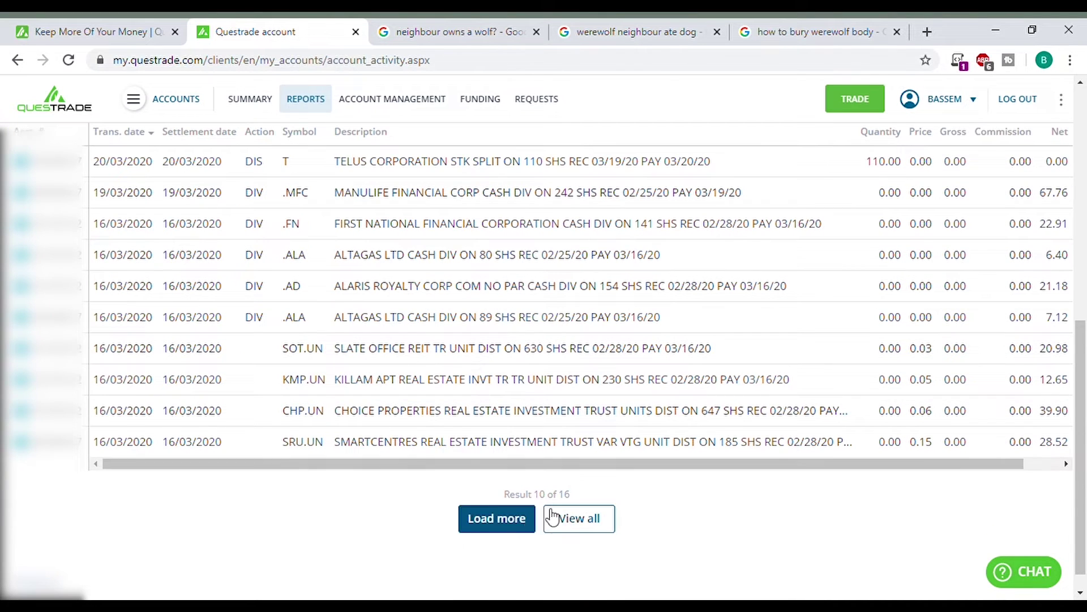
pyautogui.click(572, 518)
pyautogui.scroll(-3, 835, 453)
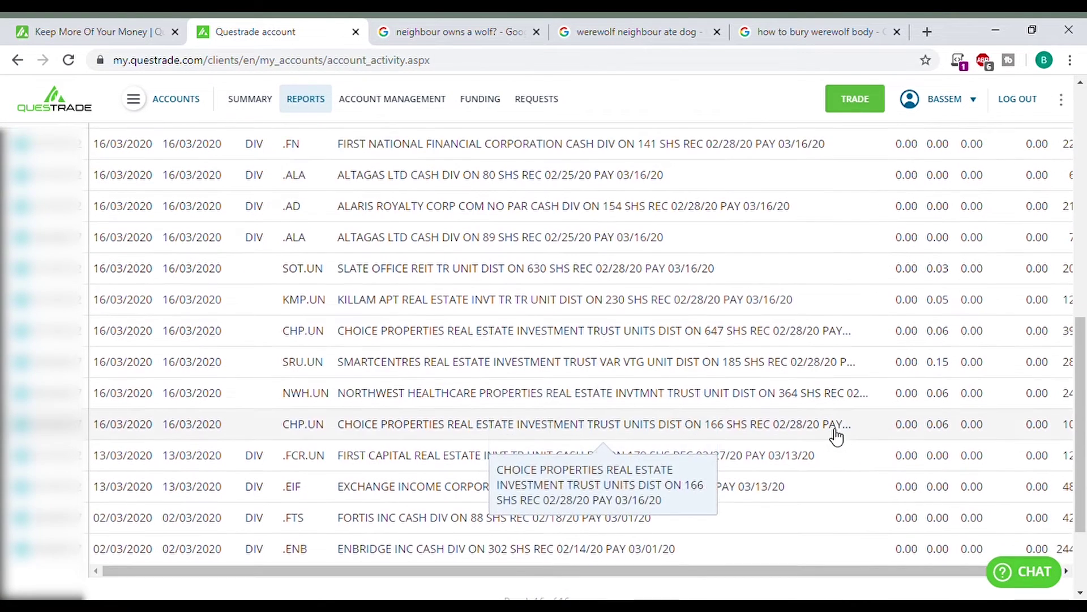
pyautogui.scroll(10, 834, 493)
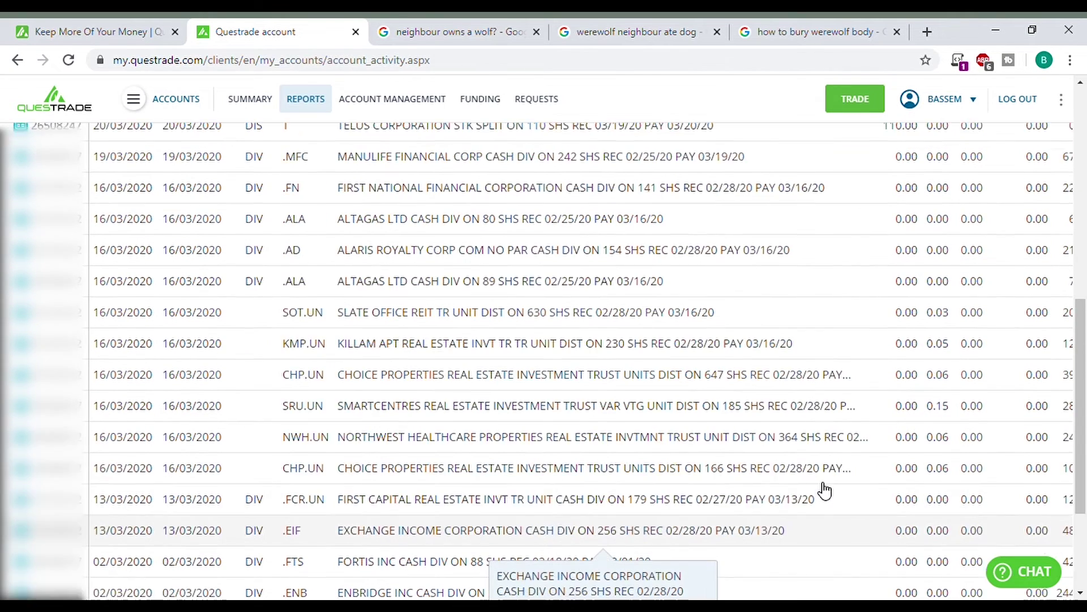
pyautogui.scroll(2, 786, 448)
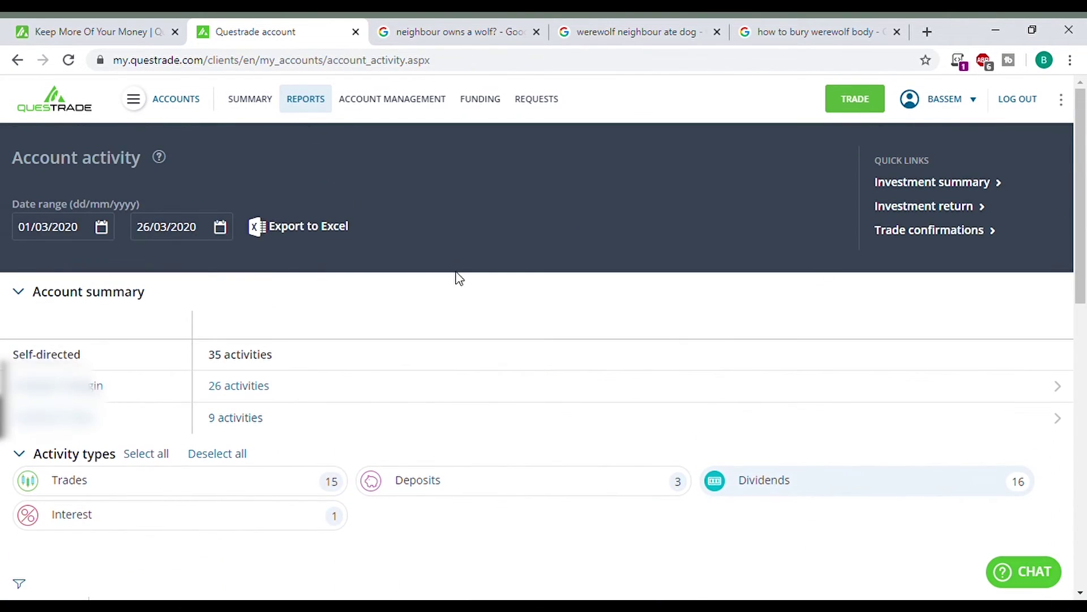
pyautogui.click(318, 106)
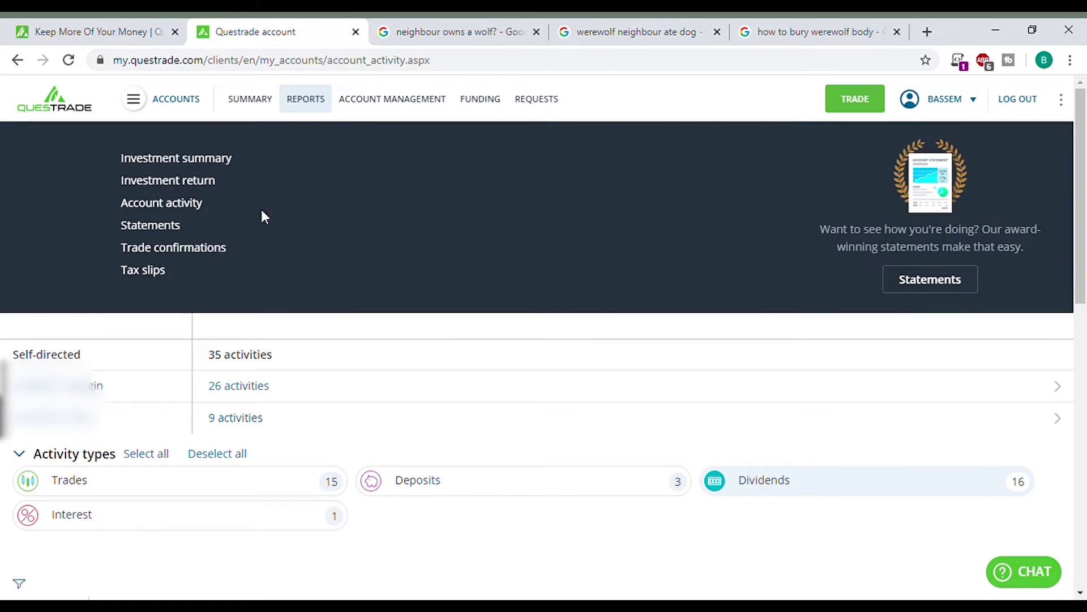
# - Open Tax slips for the Individual margin account, listing slips for 2016 through 2019
pyautogui.click(147, 275)
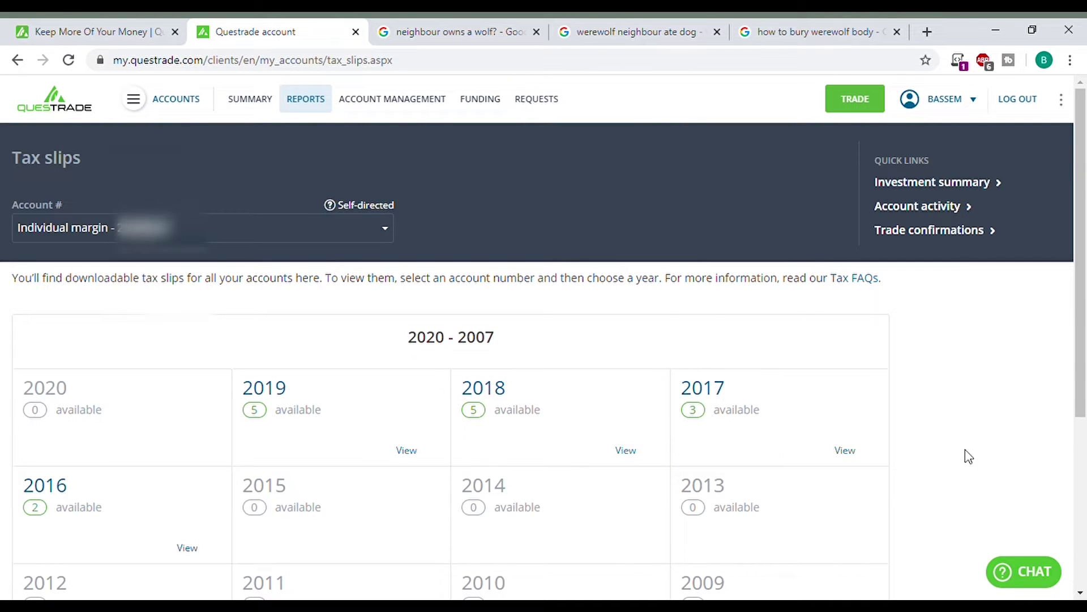
pyautogui.scroll(-1, 969, 456)
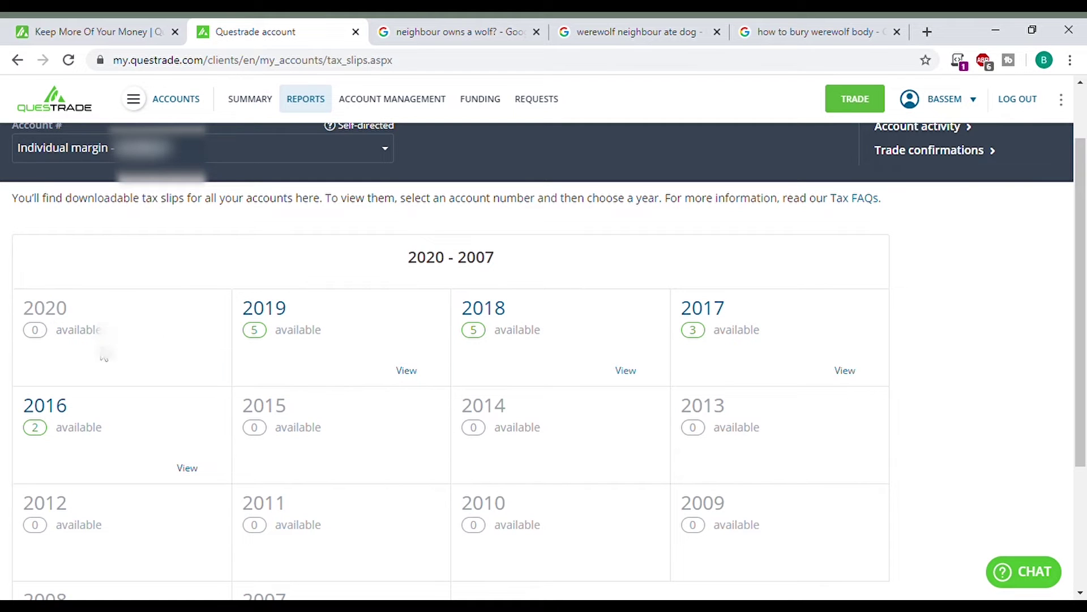
pyautogui.scroll(1, 127, 363)
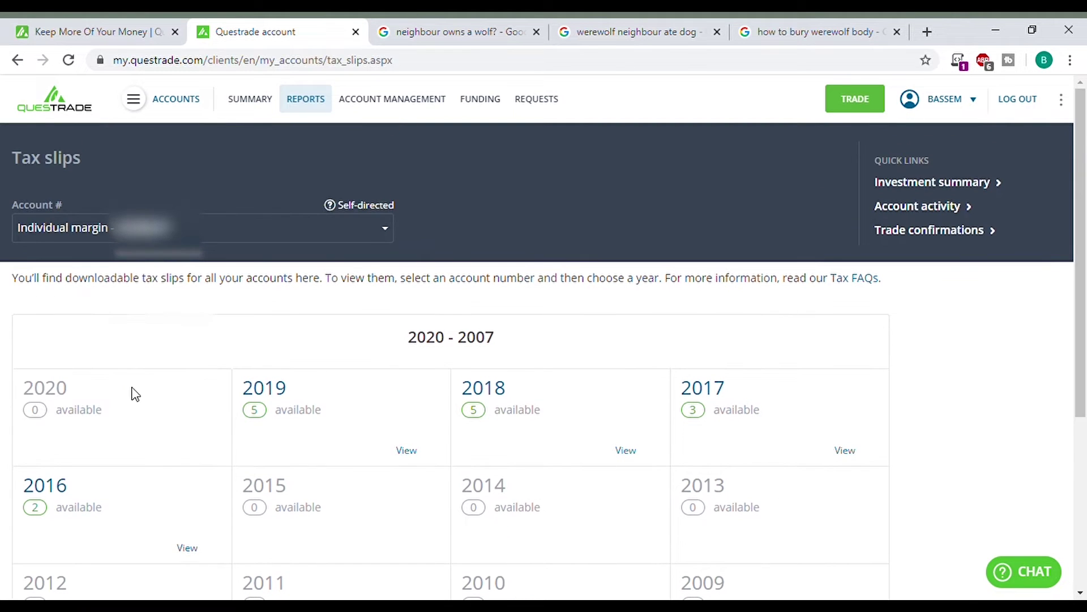
pyautogui.click(555, 105)
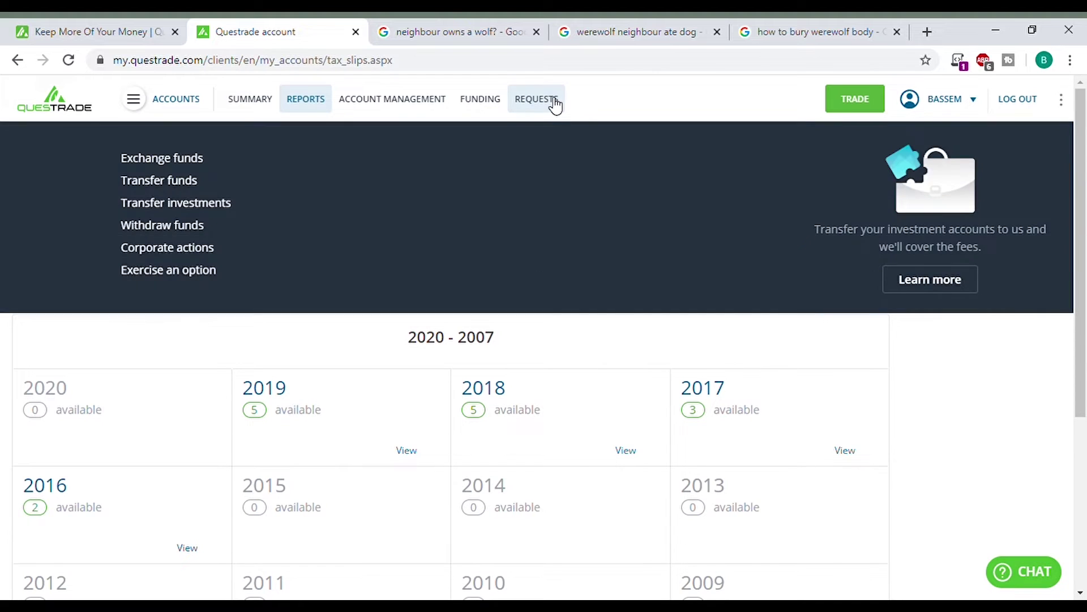
# - Start a currency exchange request on the Individual margin account, converting CAD to USD
pyautogui.click(179, 168)
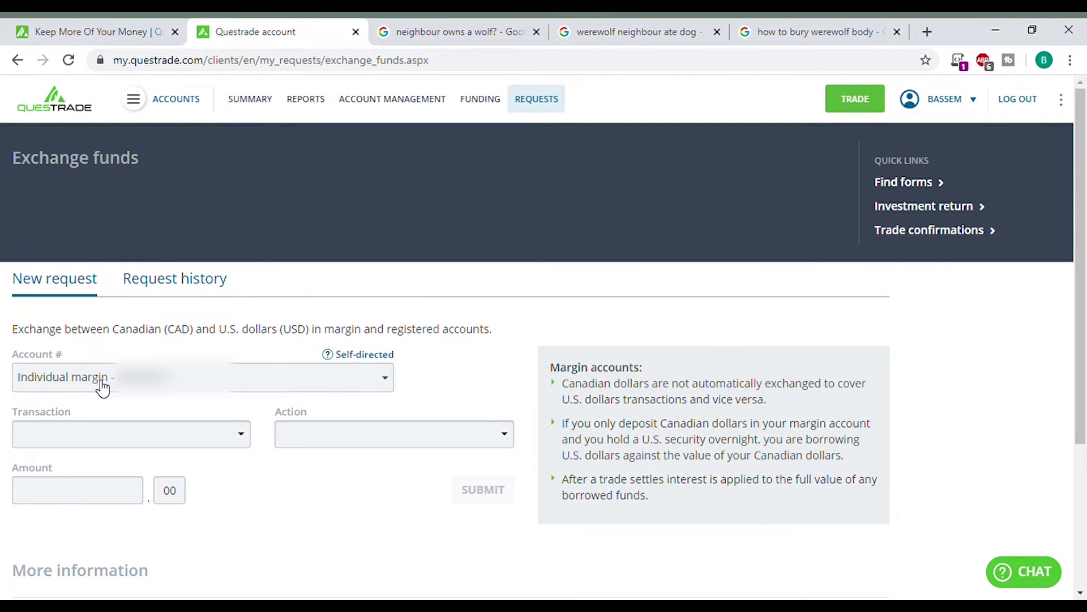
pyautogui.click(170, 377)
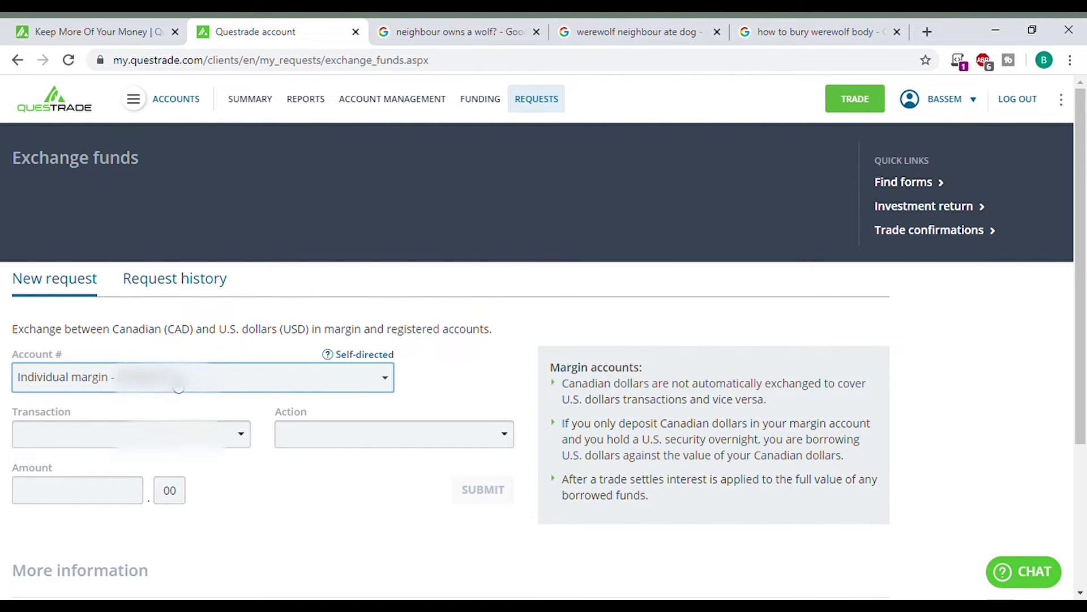
pyautogui.click(140, 422)
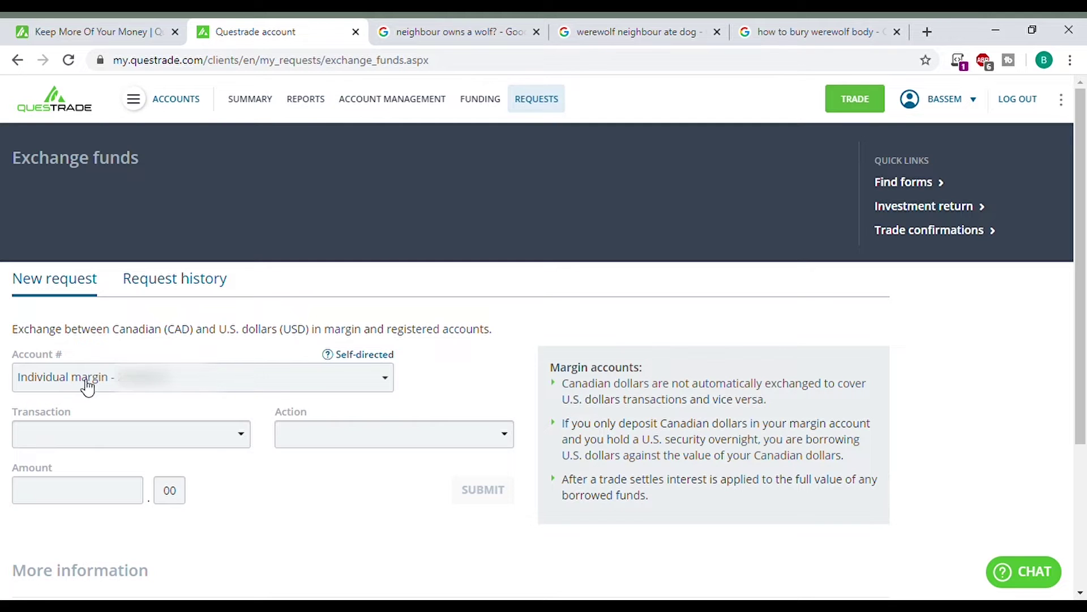
pyautogui.scroll(-1, 127, 351)
pyautogui.scroll(-1, 131, 338)
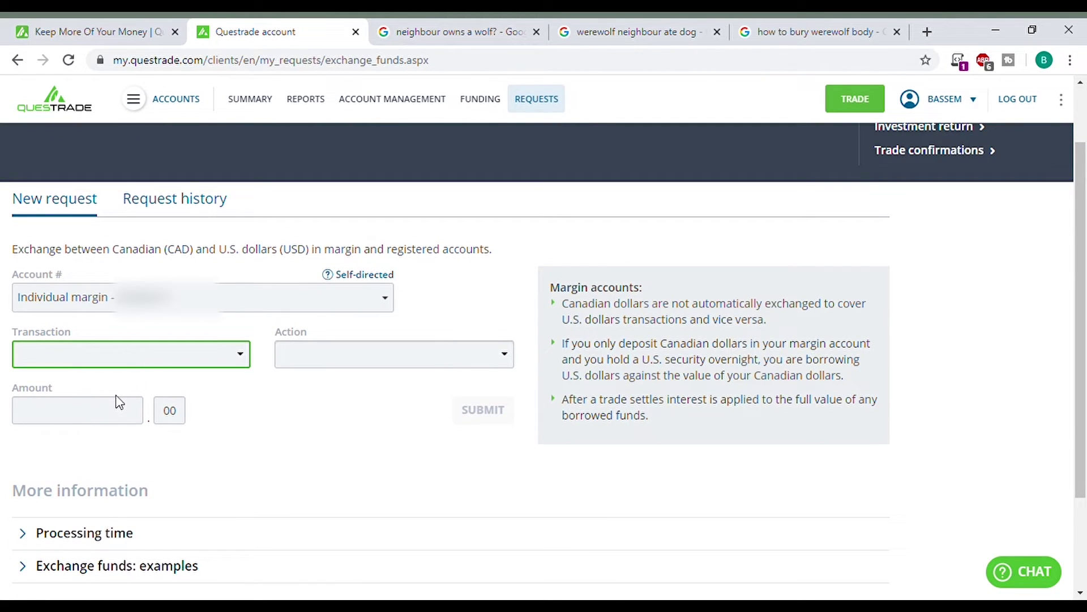
pyautogui.press('Down')
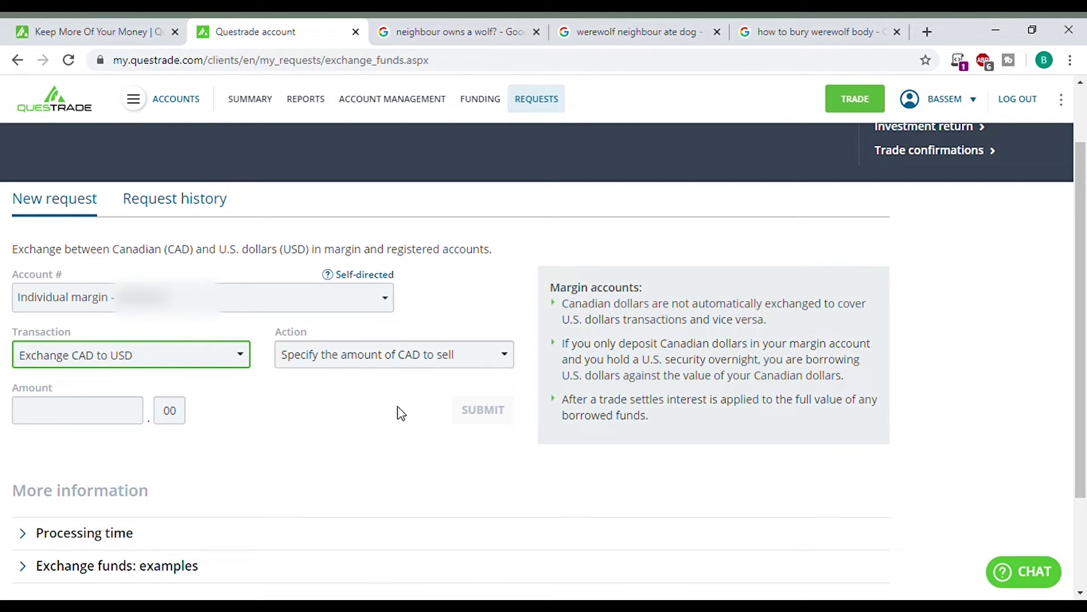
# - Specify buying US$1,500 as the USD amount and submit the exchange request
pyautogui.click(407, 363)
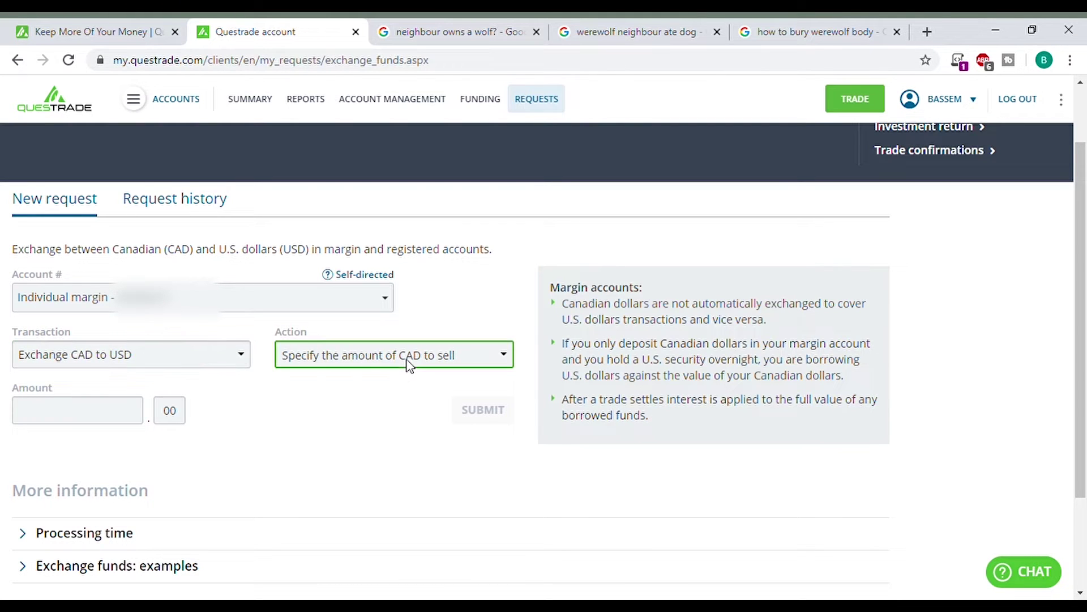
pyautogui.click(411, 406)
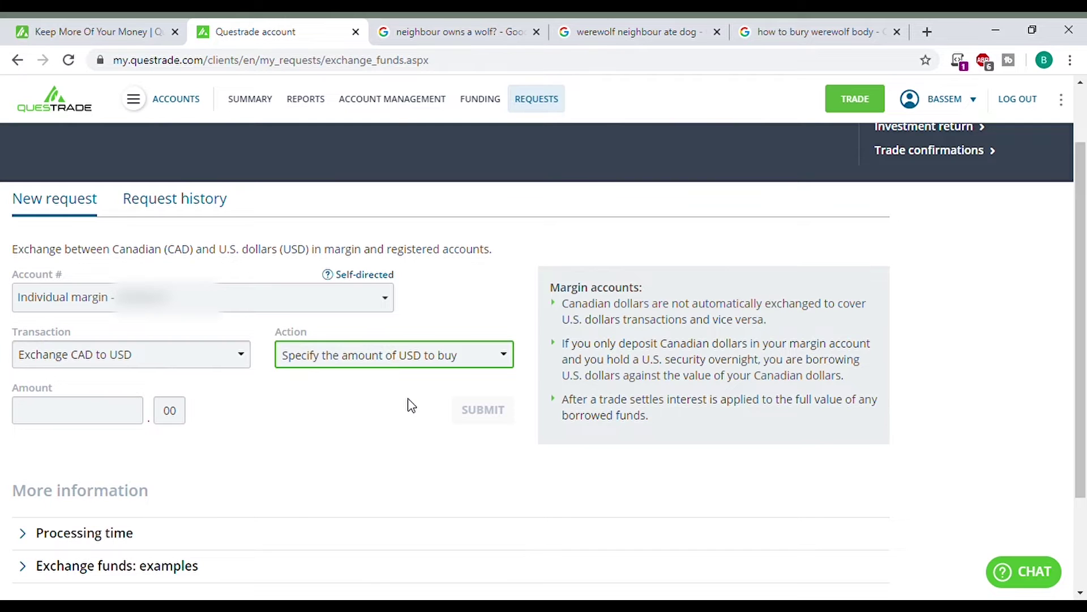
pyautogui.click(96, 420)
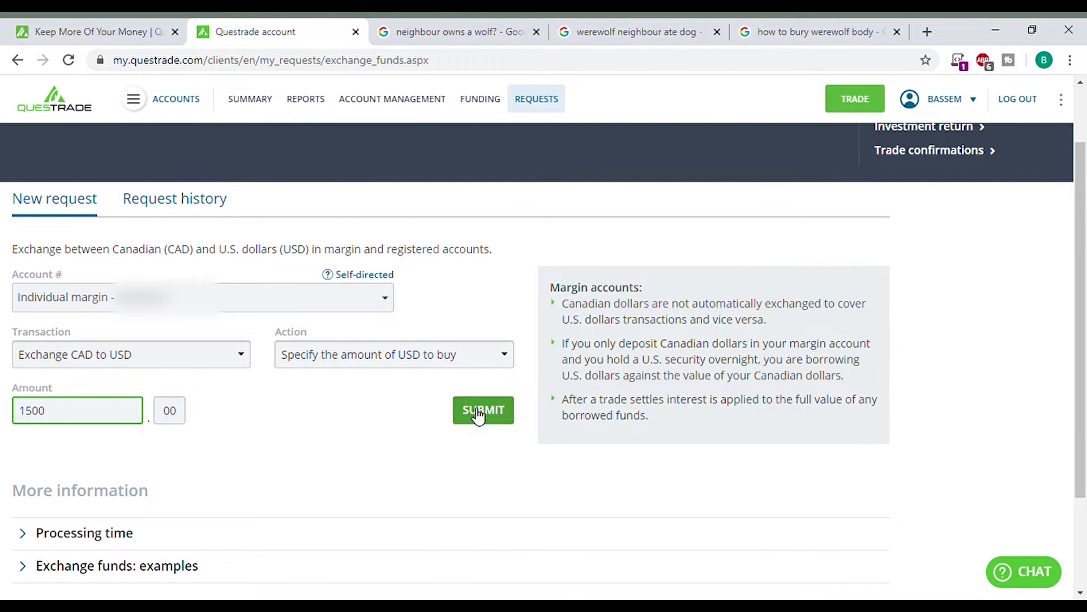
pyautogui.click(474, 411)
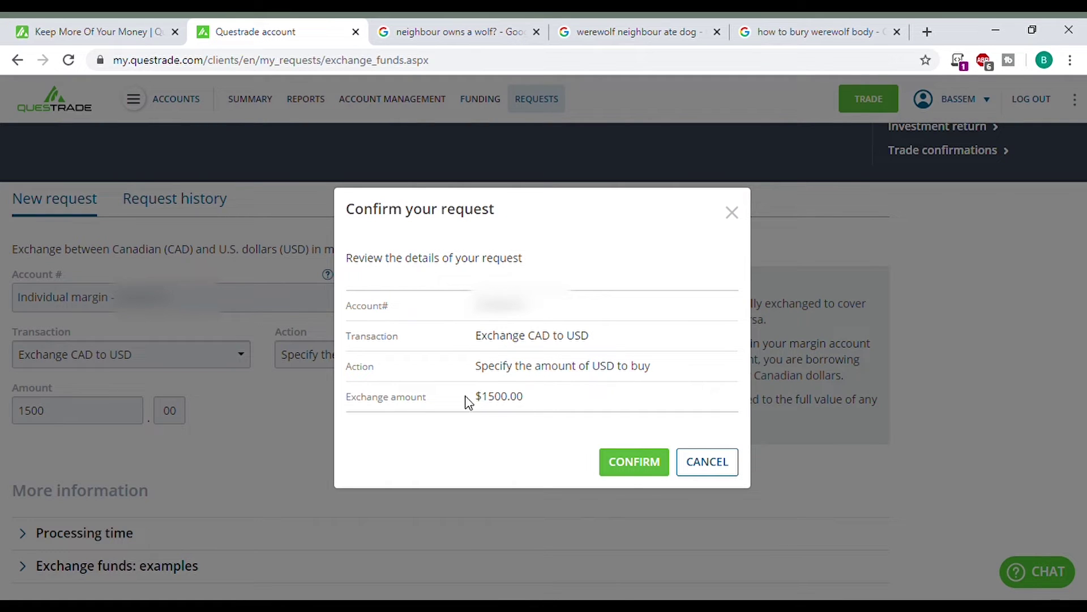
# - Confirm the $1,500.00 USD exchange and dismiss the notice to view Request history
pyautogui.click(623, 457)
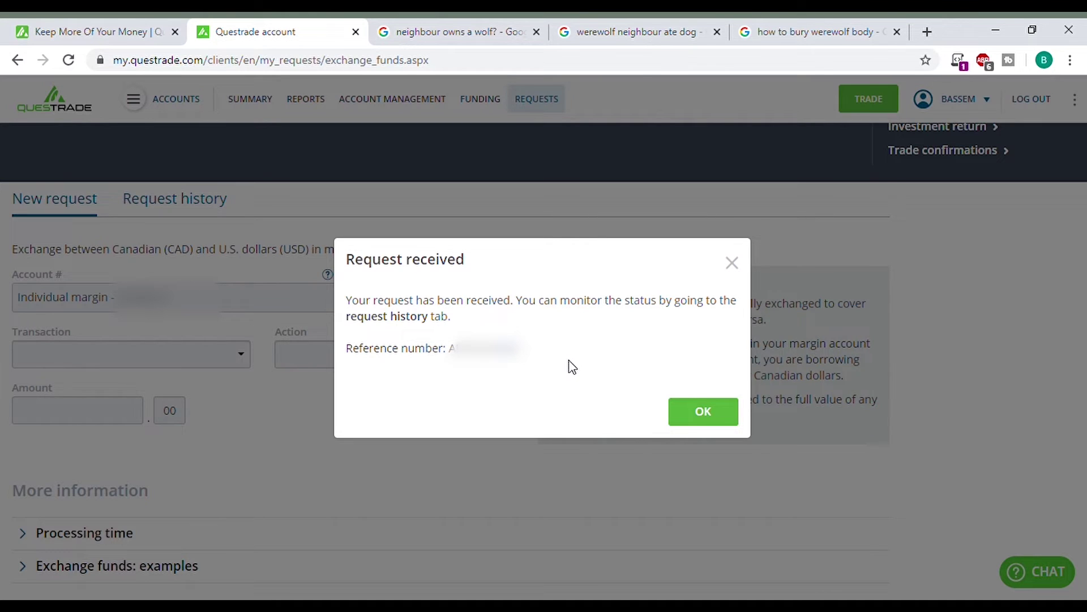
pyautogui.click(714, 416)
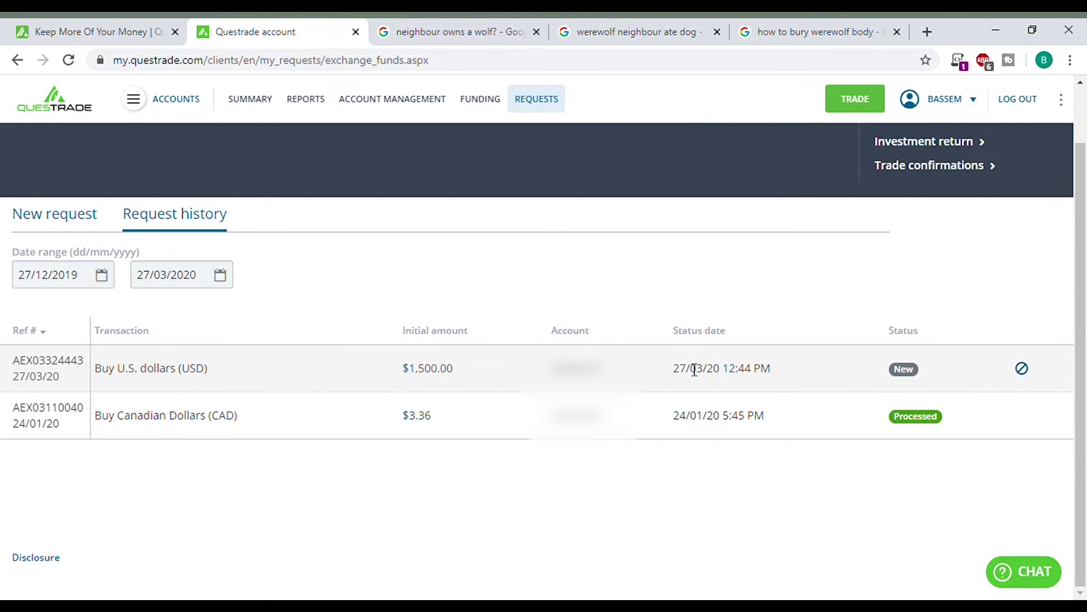
pyautogui.moveTo(931, 419)
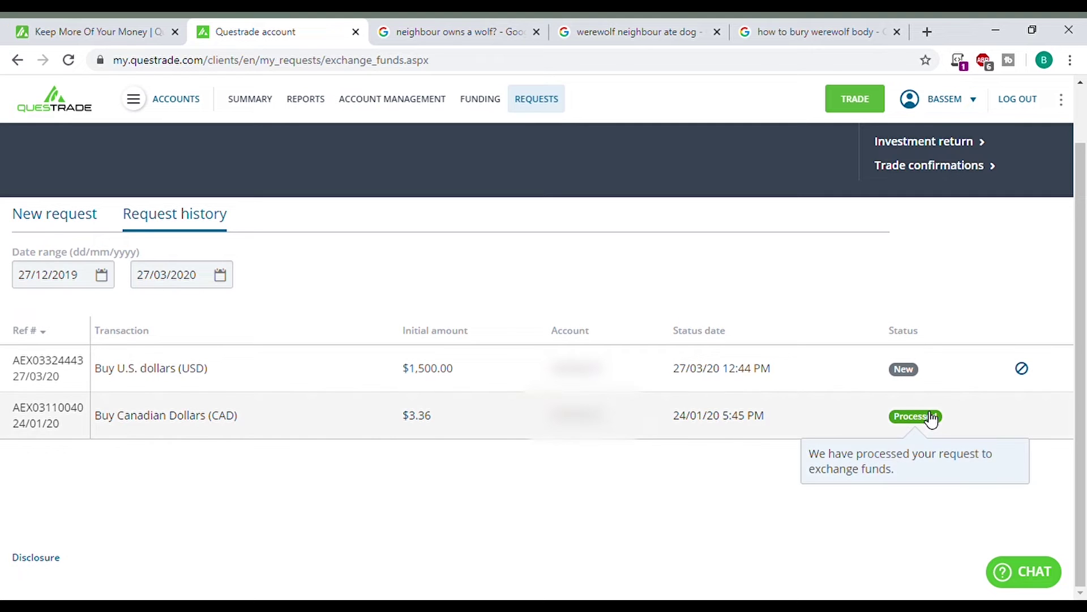
pyautogui.moveTo(912, 374)
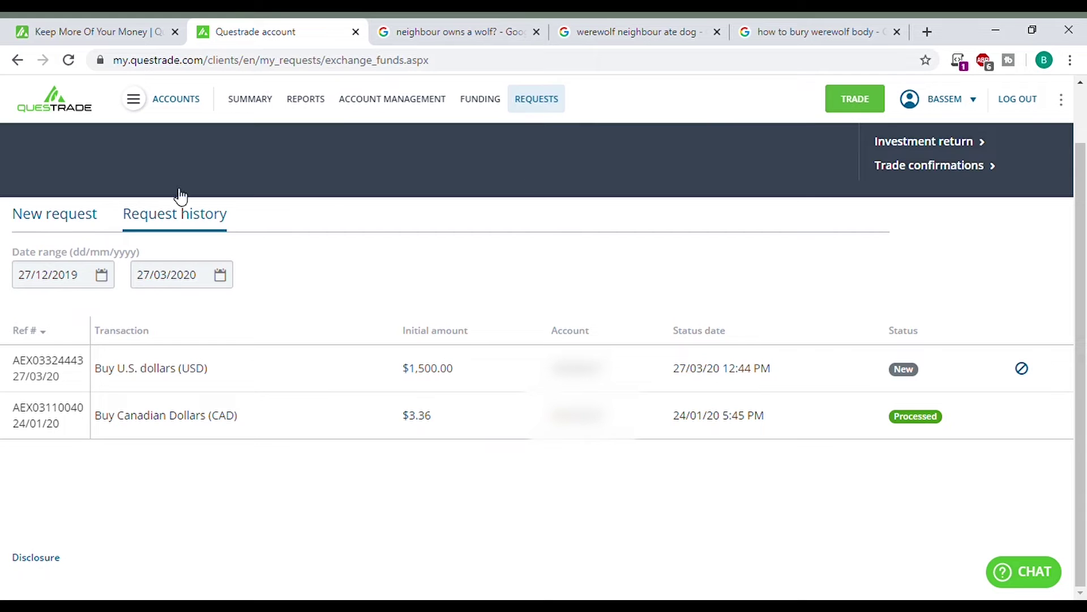
# - Open the trading platform, view the TFSA account, then switch back to Margin
pyautogui.click(135, 100)
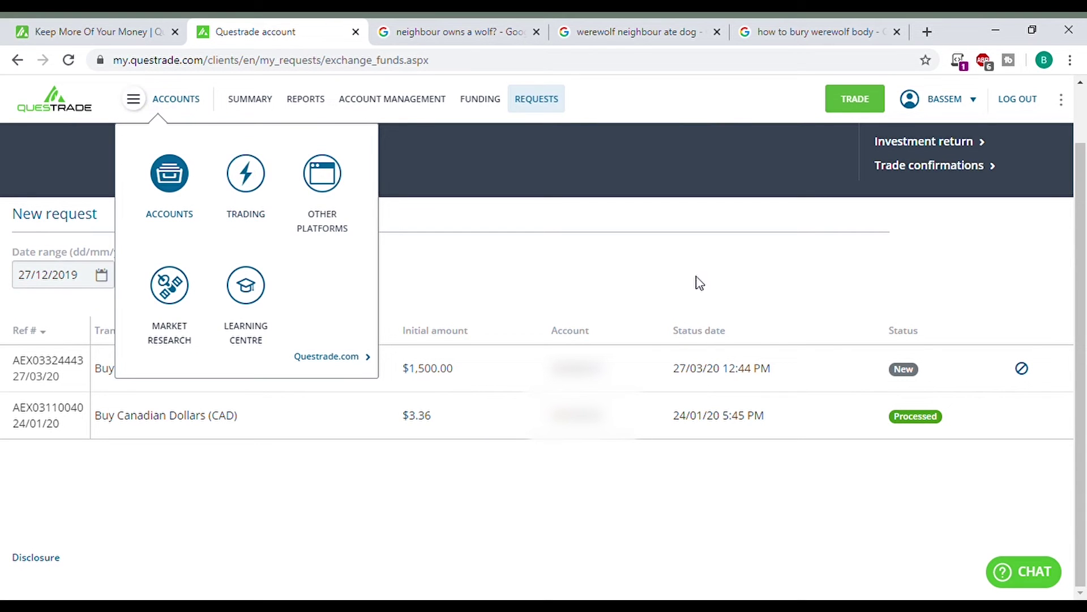
pyautogui.click(855, 98)
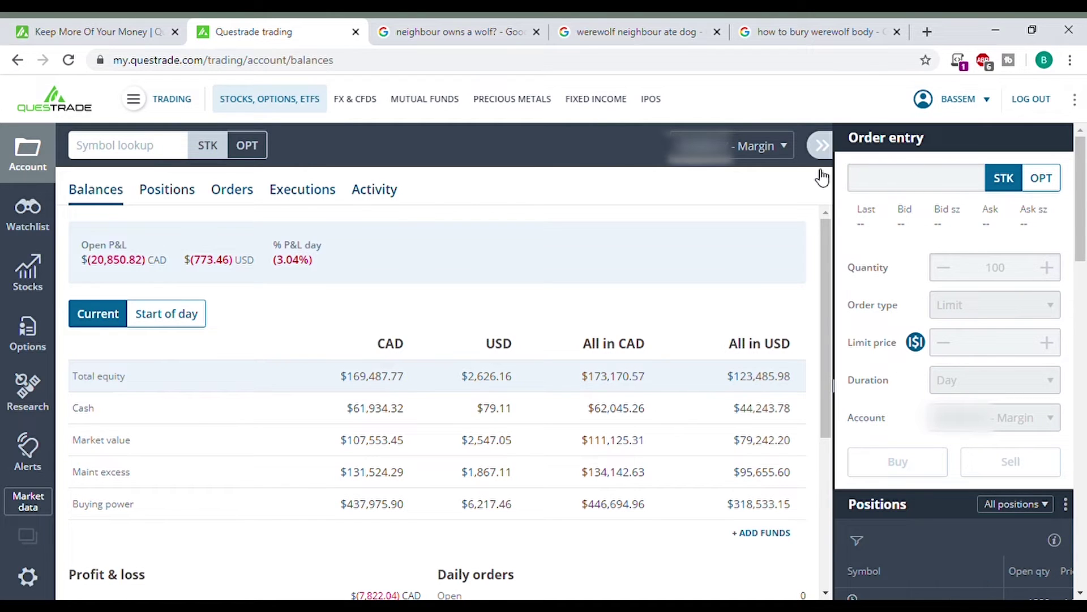
pyautogui.click(785, 149)
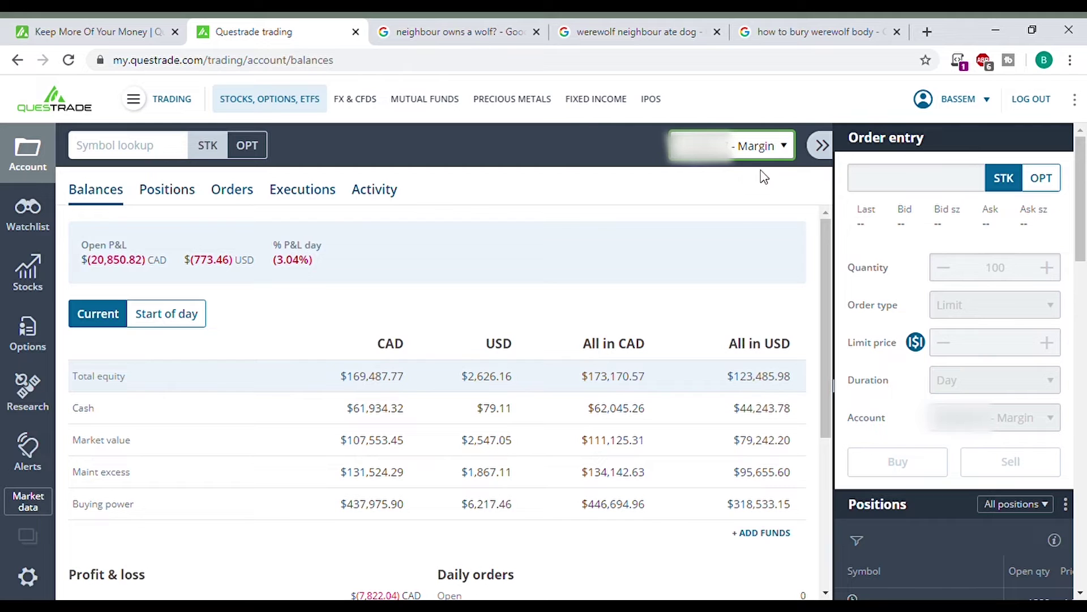
pyautogui.click(752, 148)
pyautogui.click(763, 261)
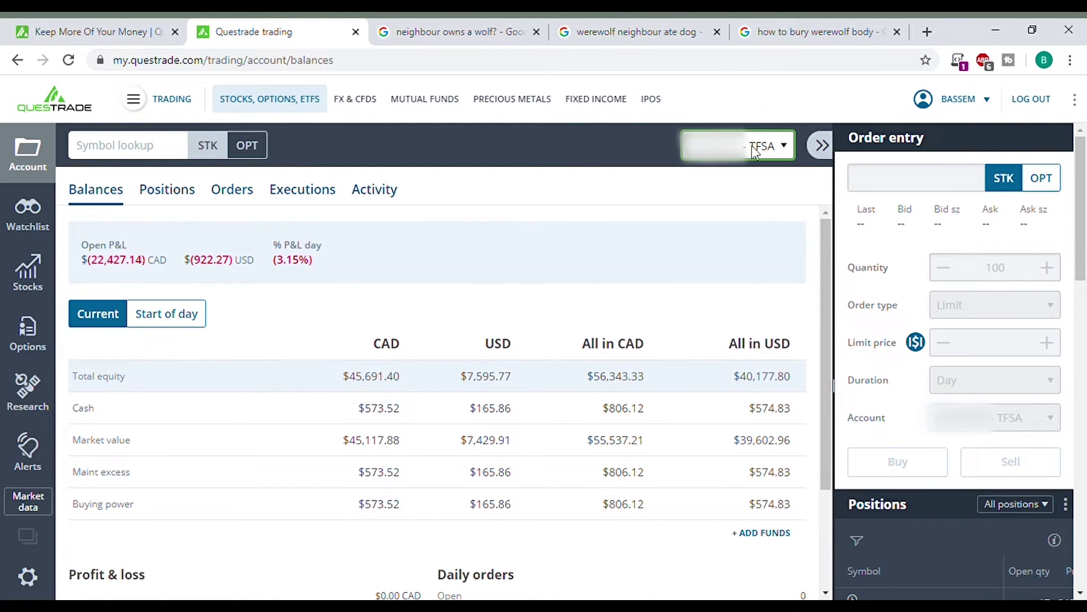
pyautogui.press('Up')
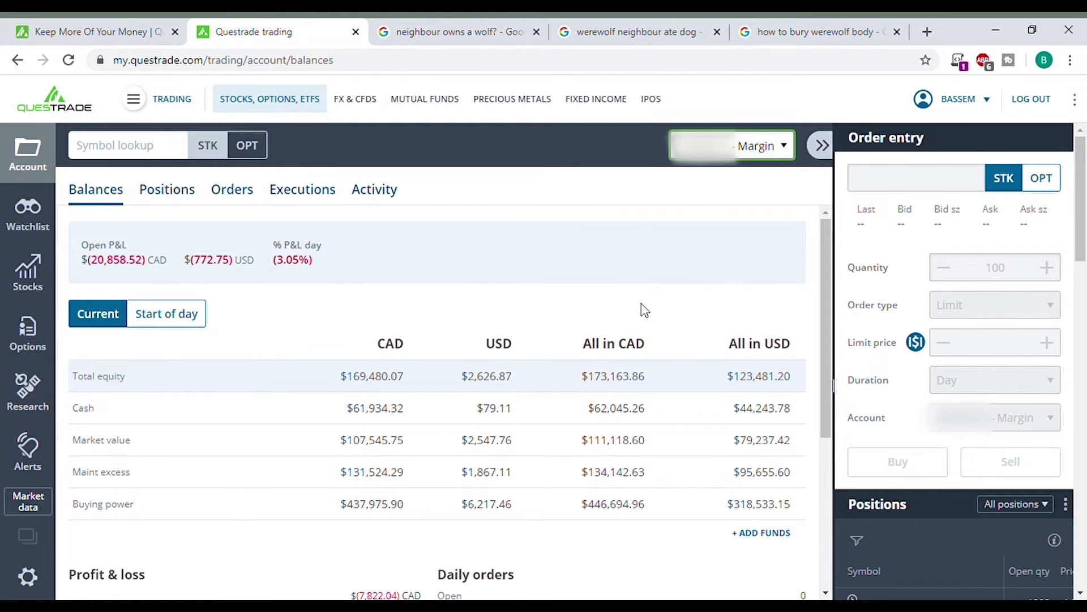
# - Review the Margin account's Positions, Orders and Executions, then return to Balances
pyautogui.click(170, 196)
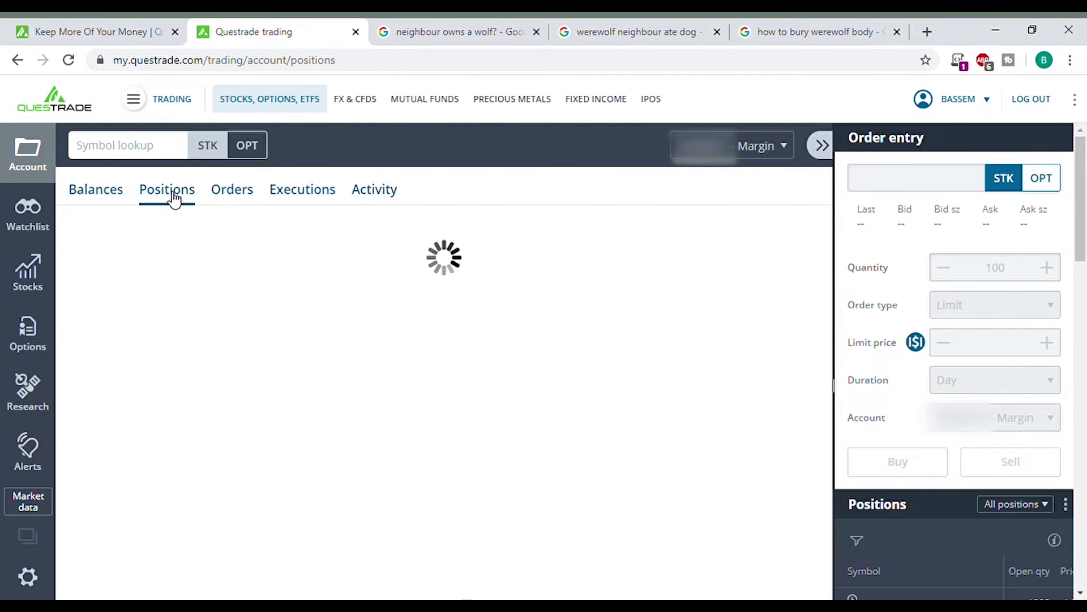
pyautogui.click(233, 189)
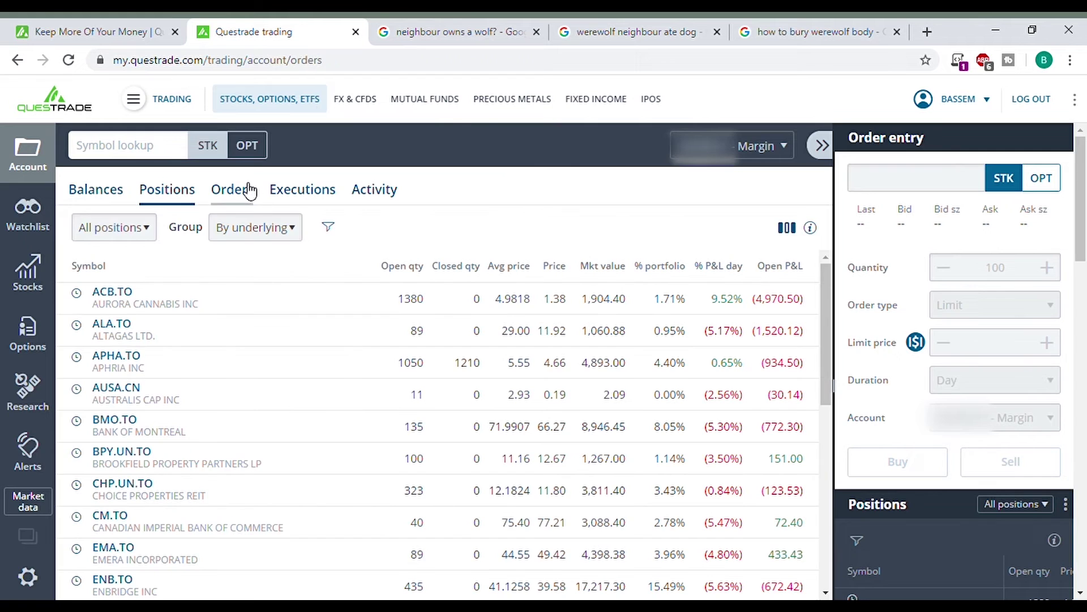
pyautogui.click(313, 192)
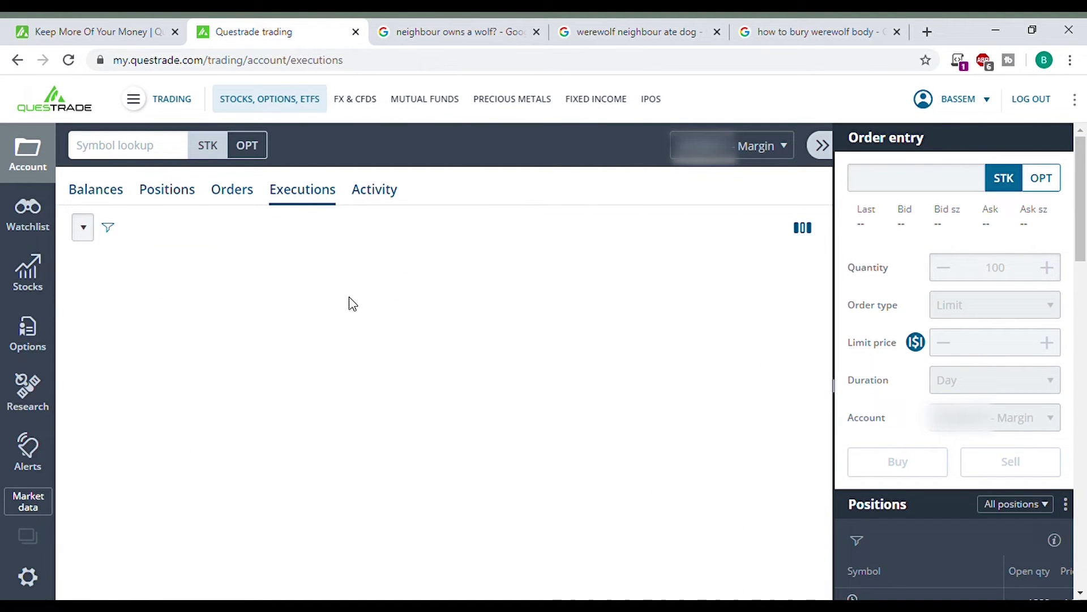
pyautogui.click(97, 195)
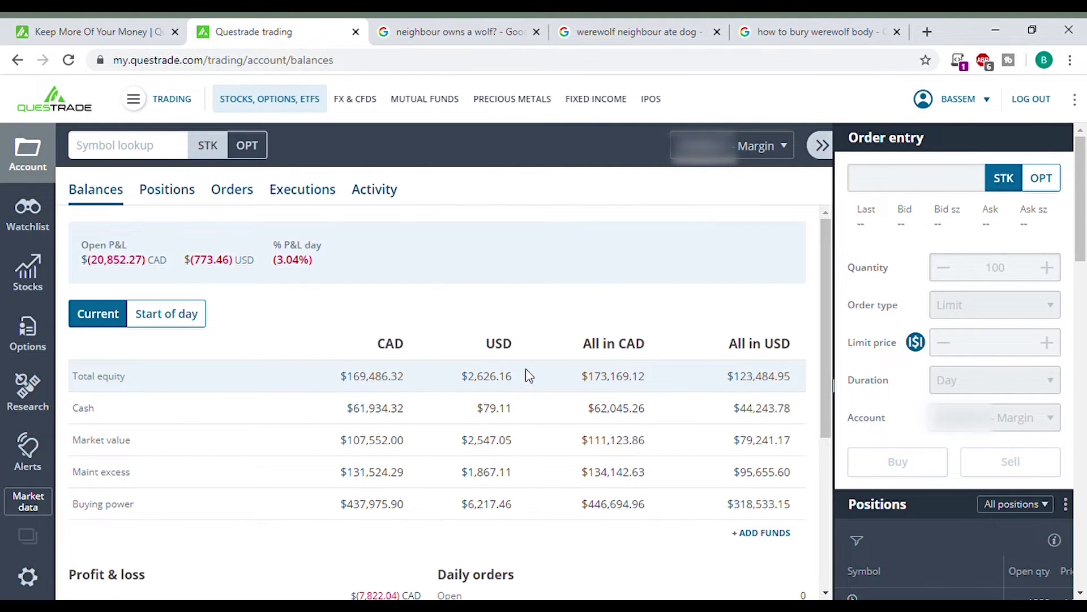
# - Browse the Stocks, Watchlist and Alerts pages, accept the alerts disclaimer, and return to Account balances
pyautogui.click(29, 273)
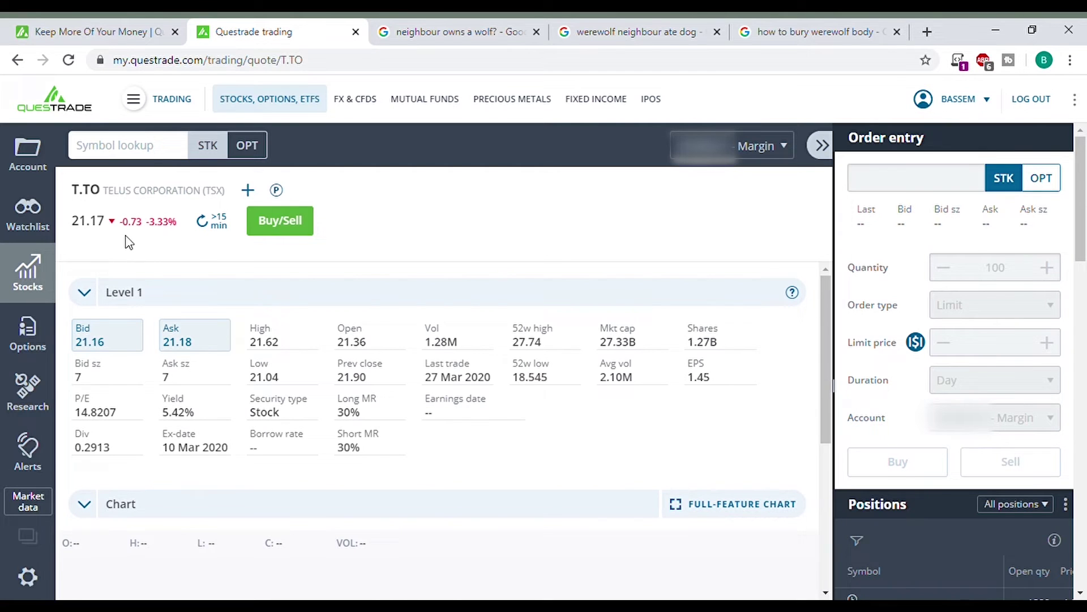
pyautogui.click(48, 236)
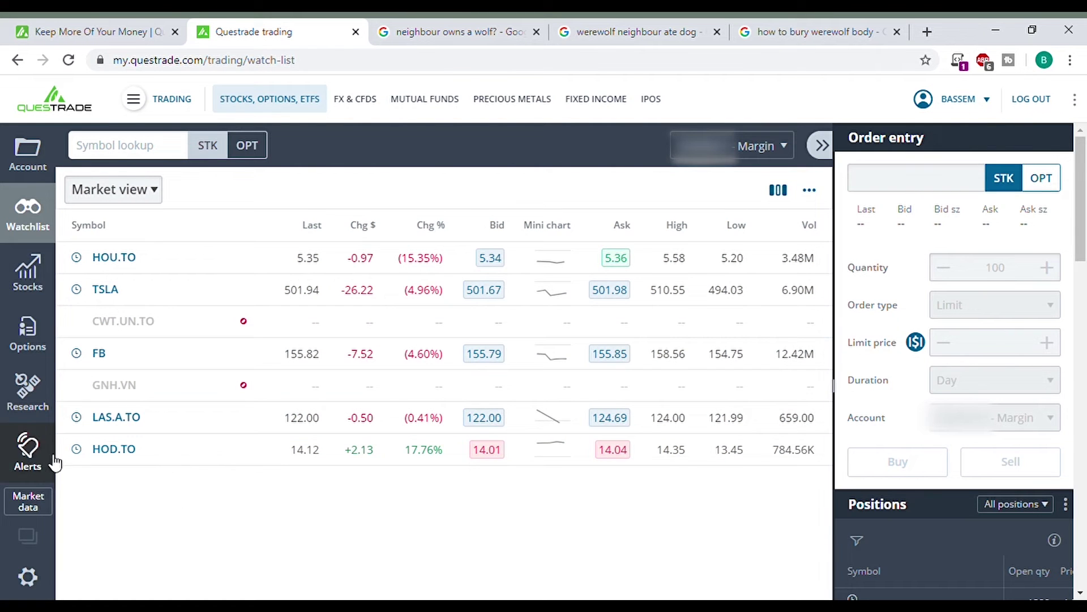
pyautogui.click(31, 455)
pyautogui.click(443, 479)
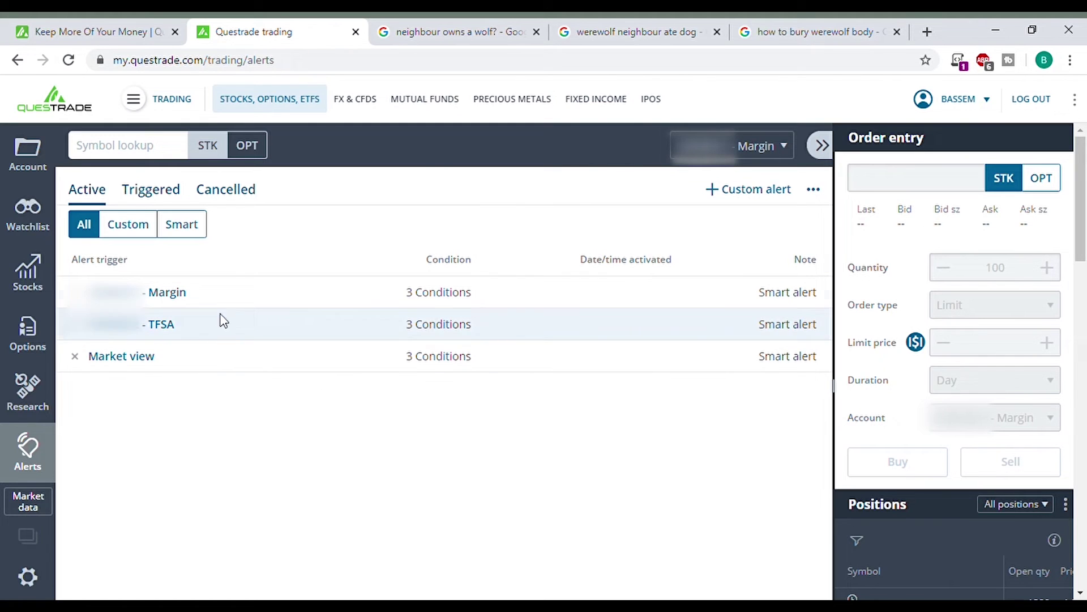
pyautogui.click(27, 156)
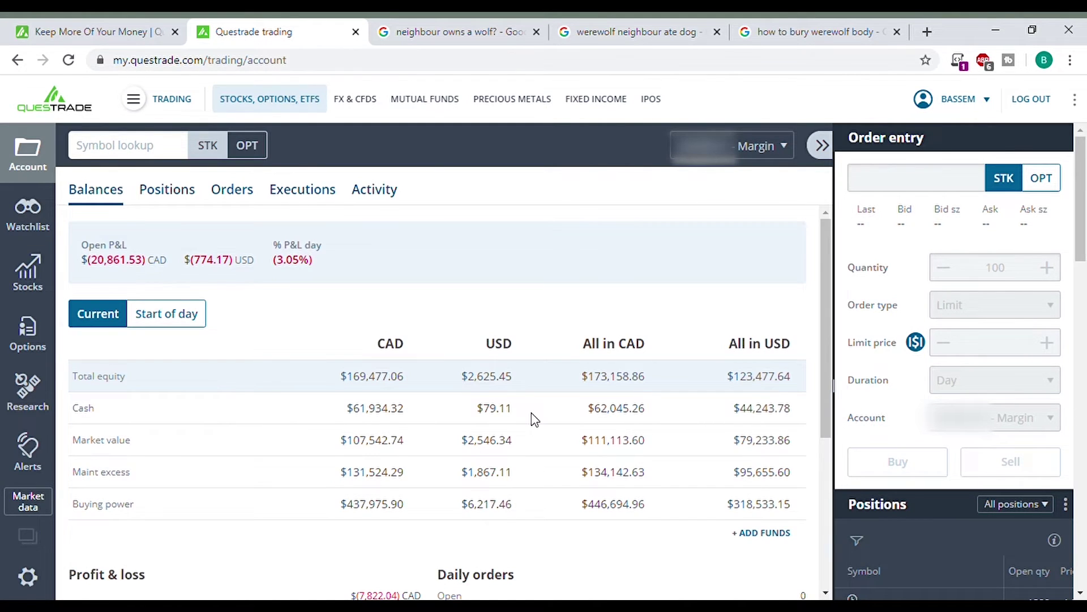
pyautogui.click(896, 188)
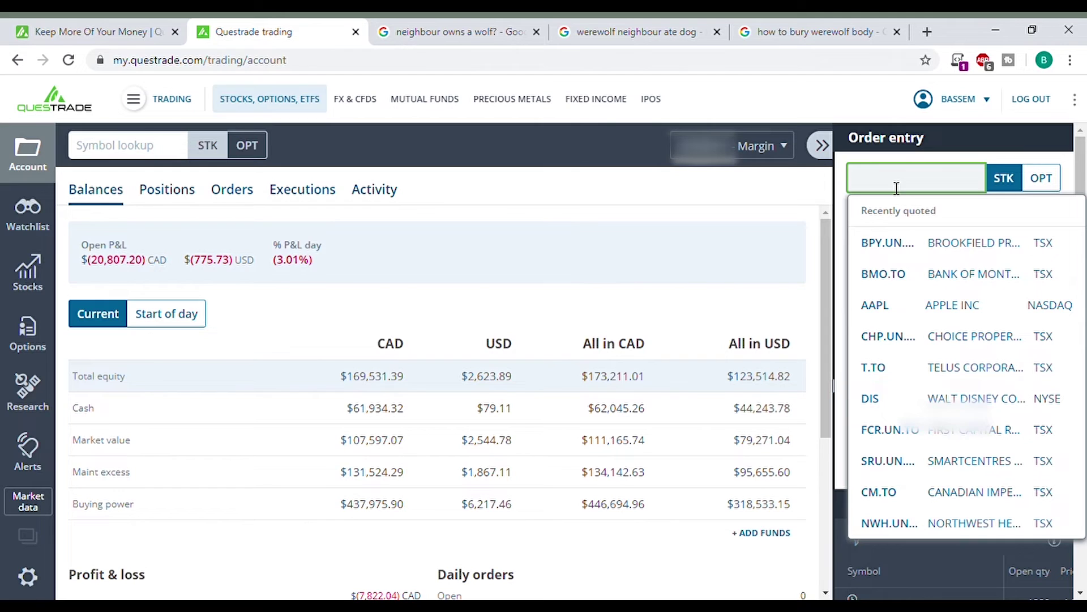
pyautogui.click(888, 275)
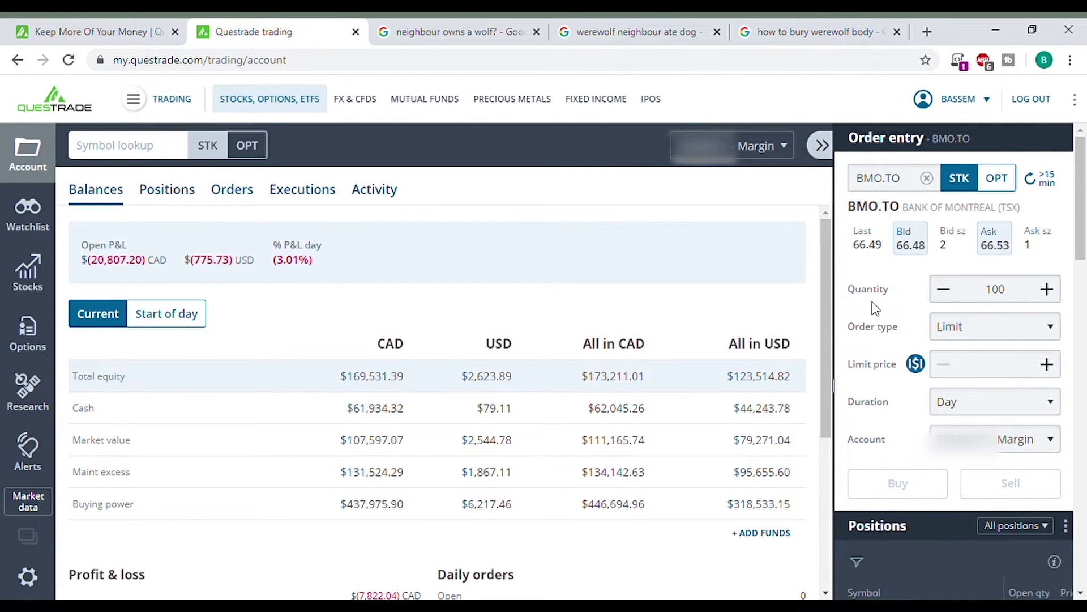
pyautogui.click(997, 181)
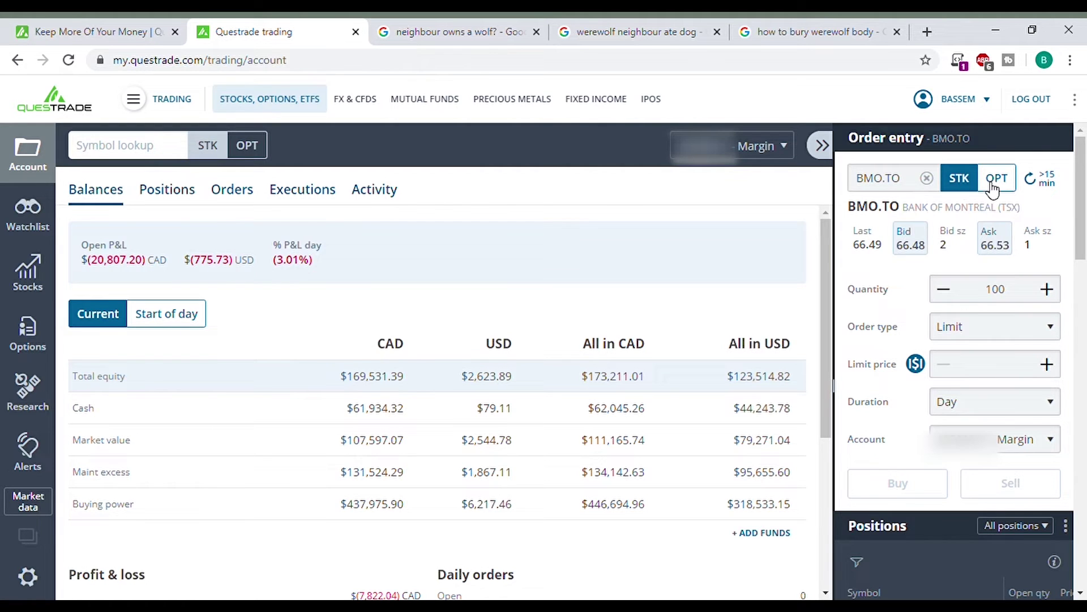
pyautogui.click(961, 192)
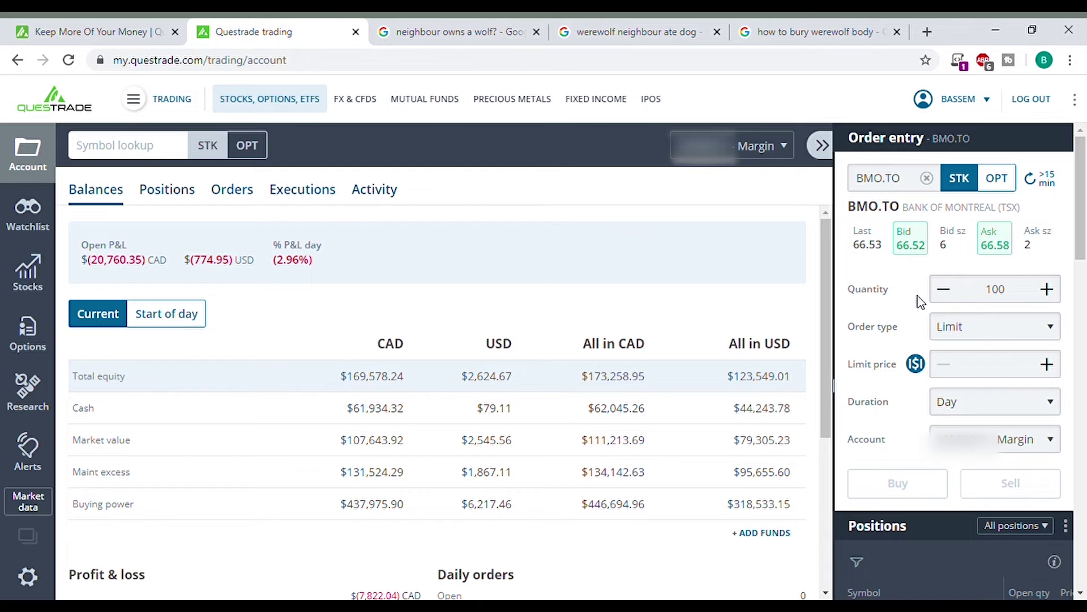
pyautogui.moveTo(1020, 299); pyautogui.dragTo(1008, 301)
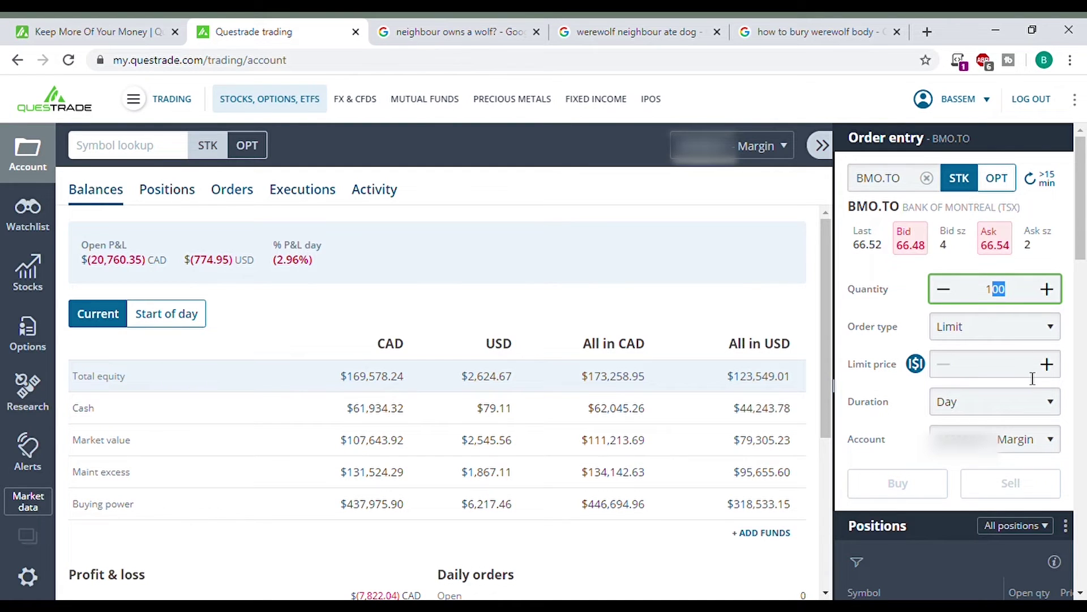
# - Set the BMO.TO order to 10 shares, Limit type at 66.59, Day duration
pyautogui.write('0')
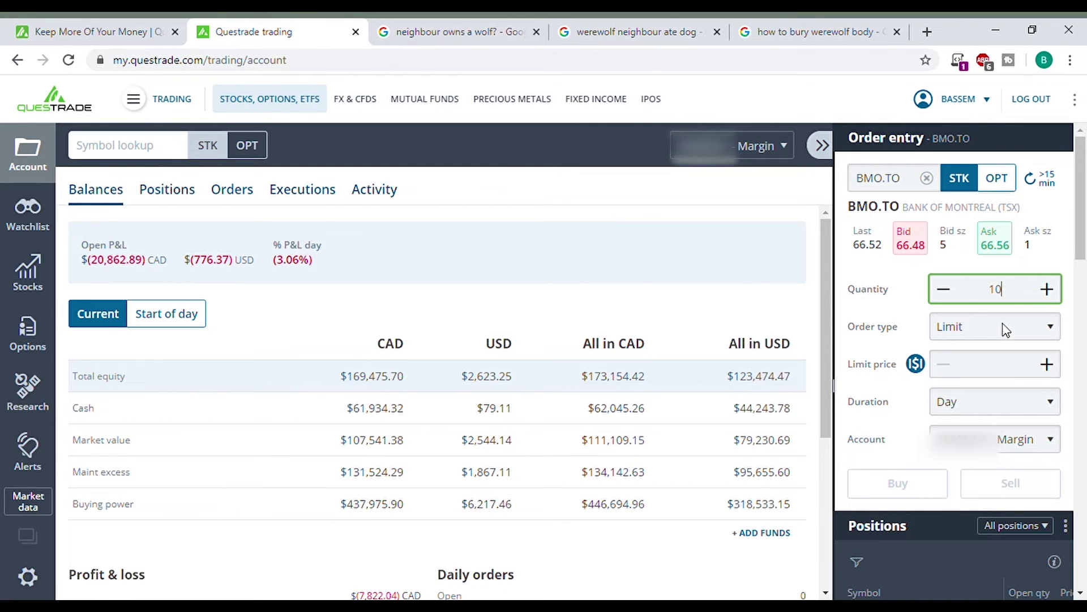
pyautogui.click(998, 335)
pyautogui.click(994, 352)
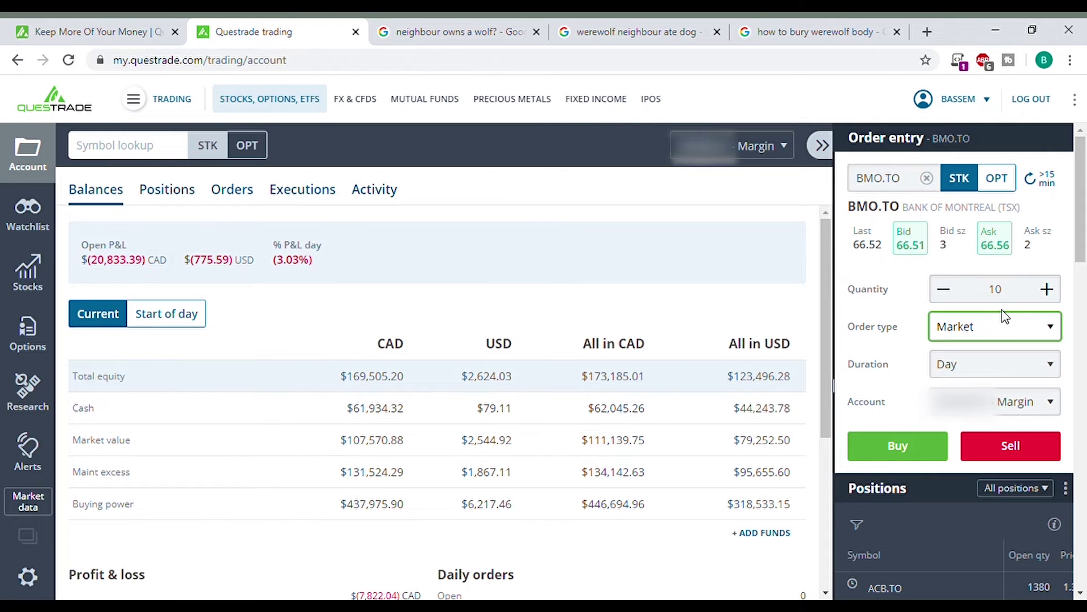
pyautogui.click(971, 366)
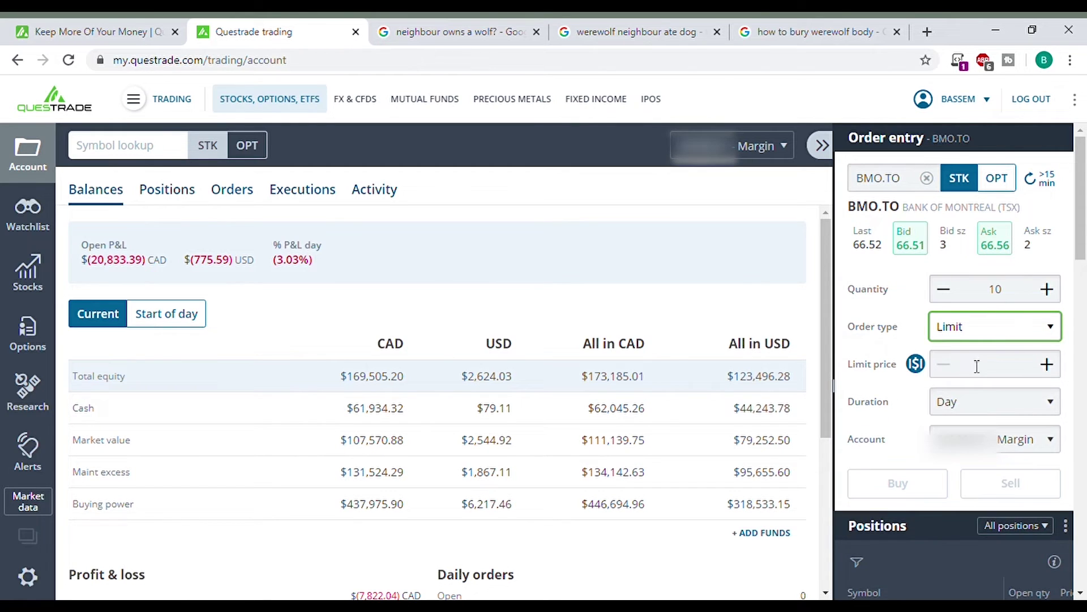
pyautogui.click(994, 363)
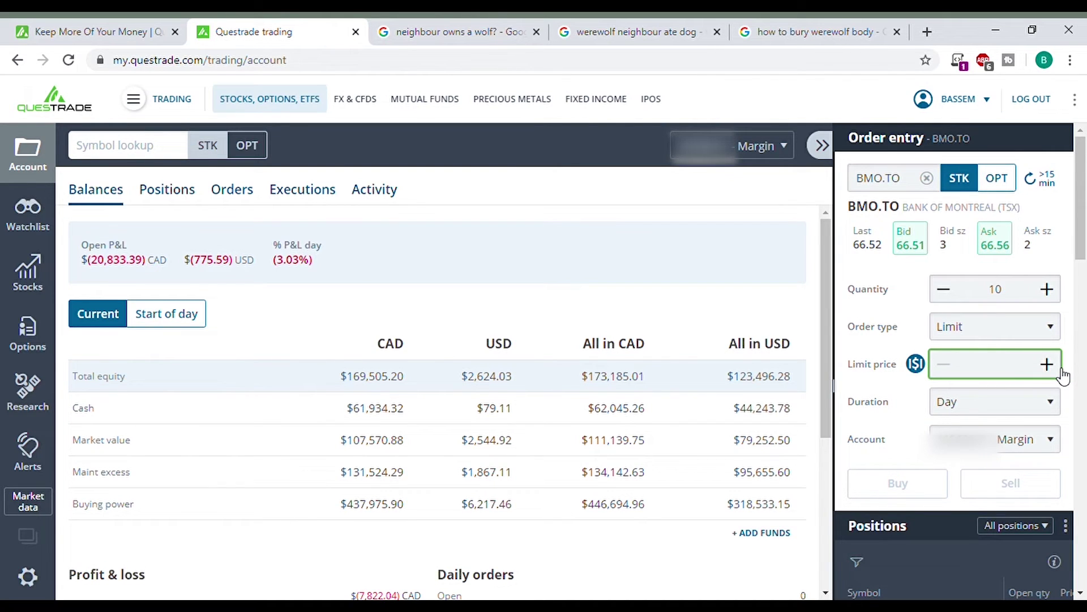
pyautogui.write('66.5')
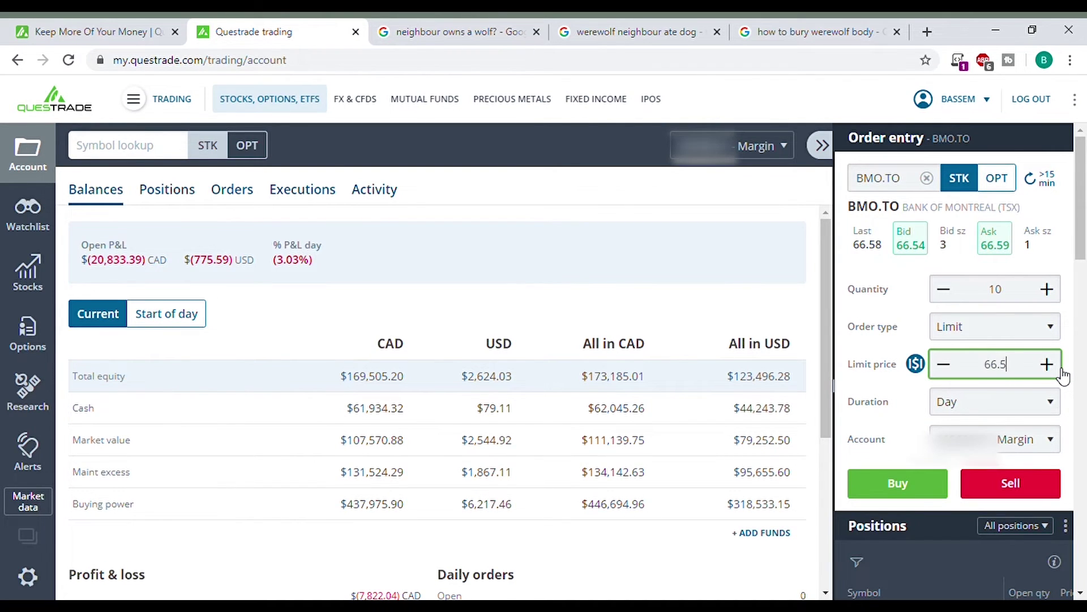
pyautogui.write('9')
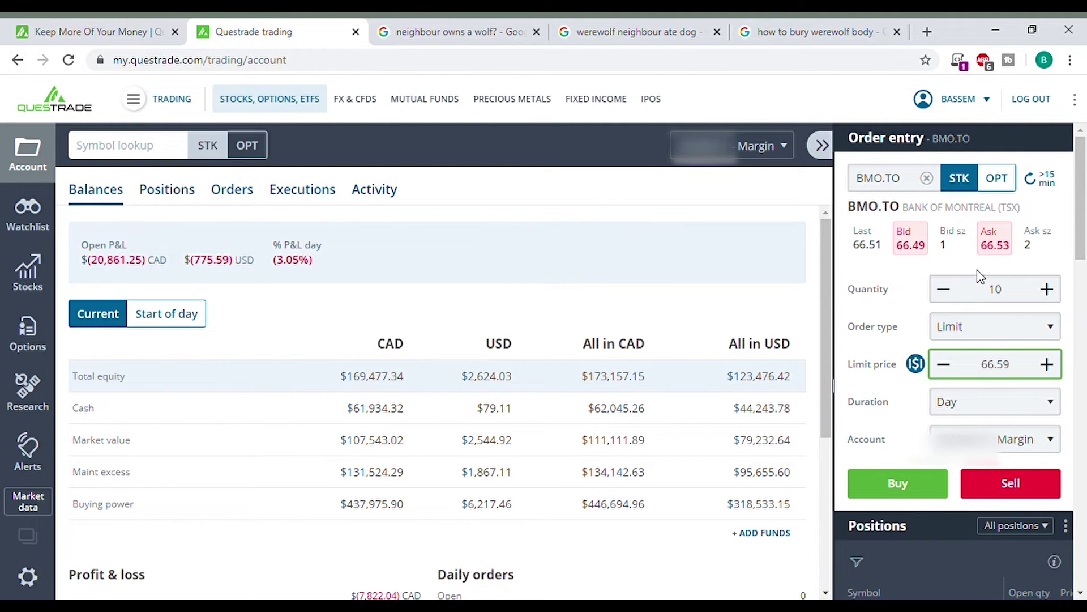
pyautogui.click(967, 403)
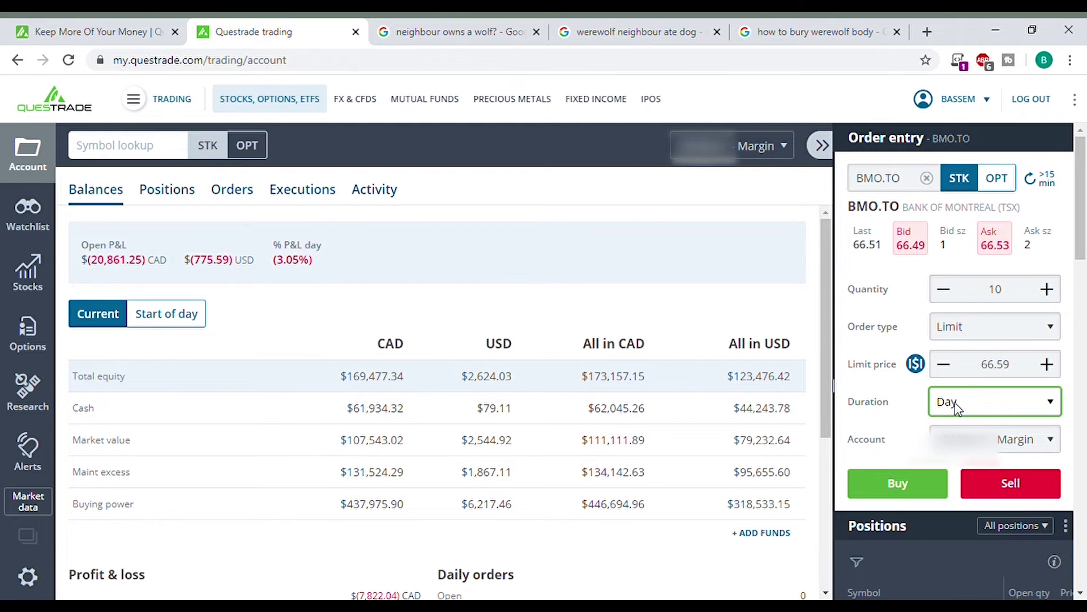
pyautogui.click(912, 404)
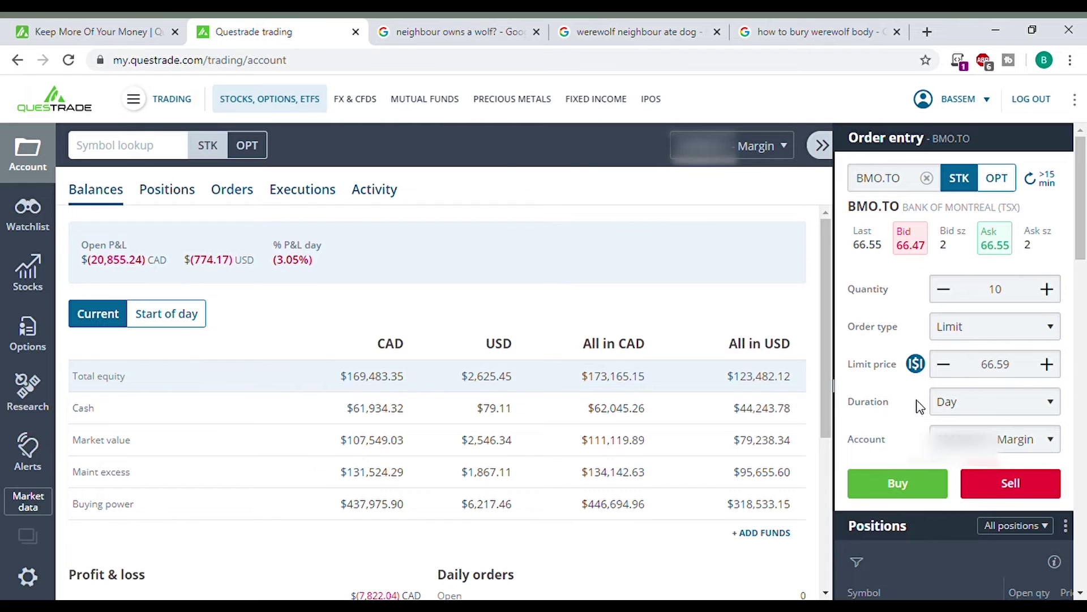
pyautogui.click(978, 328)
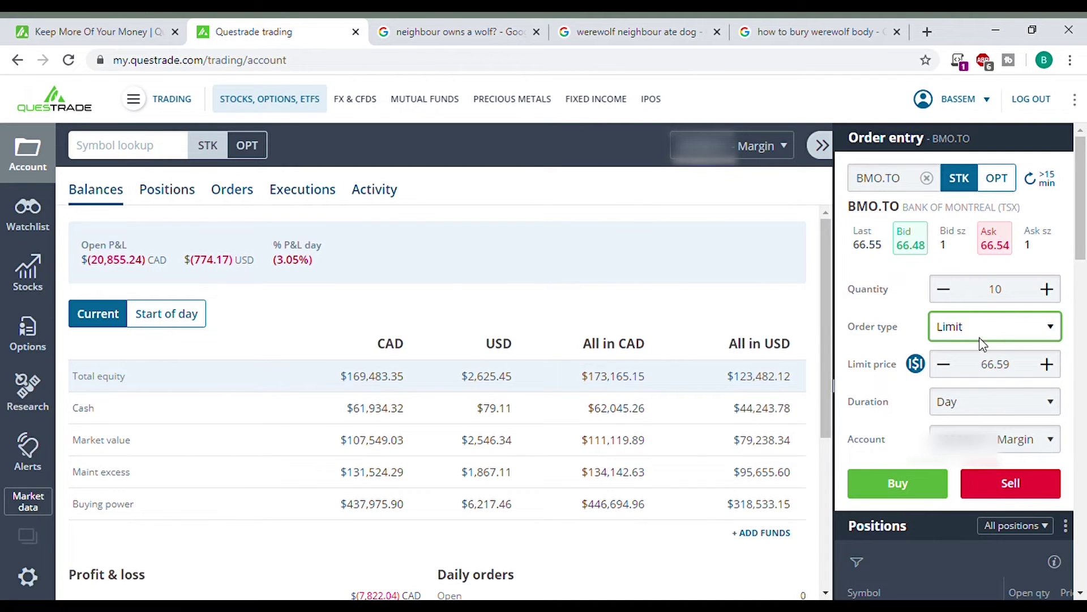
# - Reselect Limit as the BMO.TO order type and enter a 66.65 limit price
pyautogui.click(978, 352)
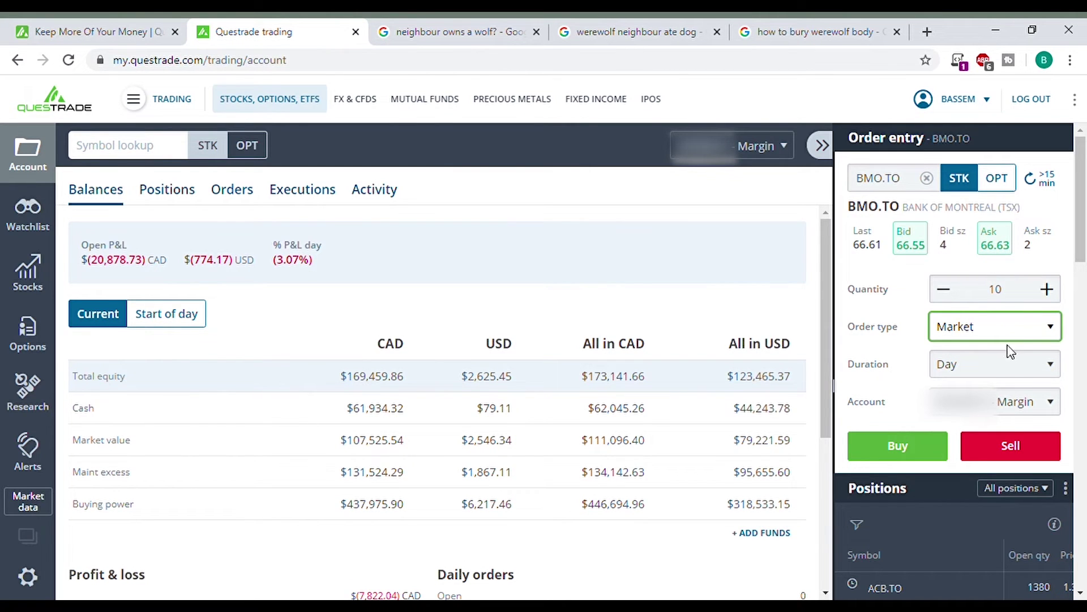
pyautogui.press('Down')
pyautogui.click(1012, 365)
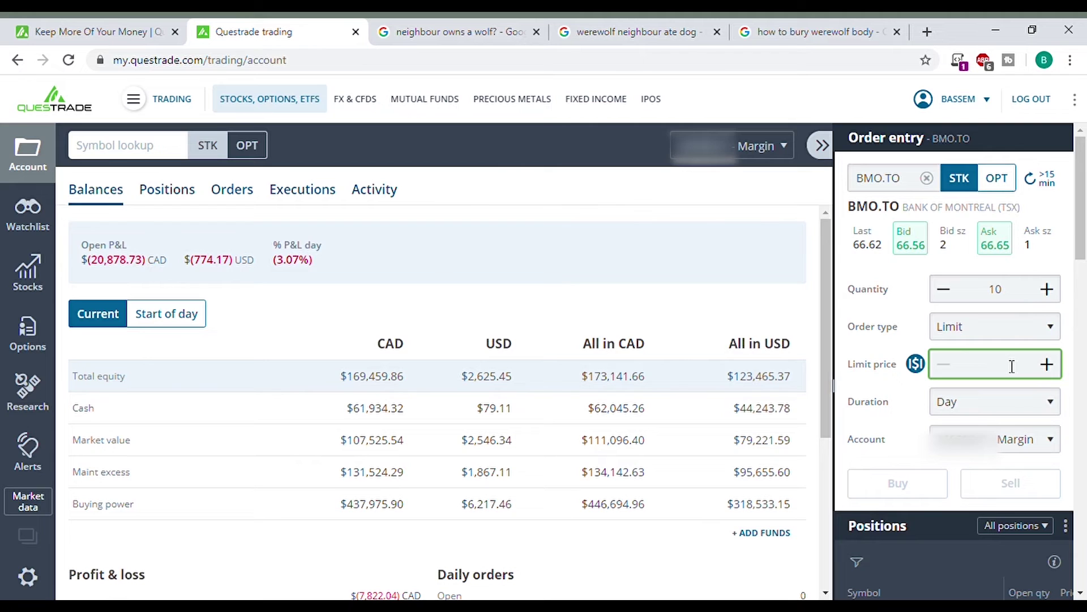
pyautogui.write('66')
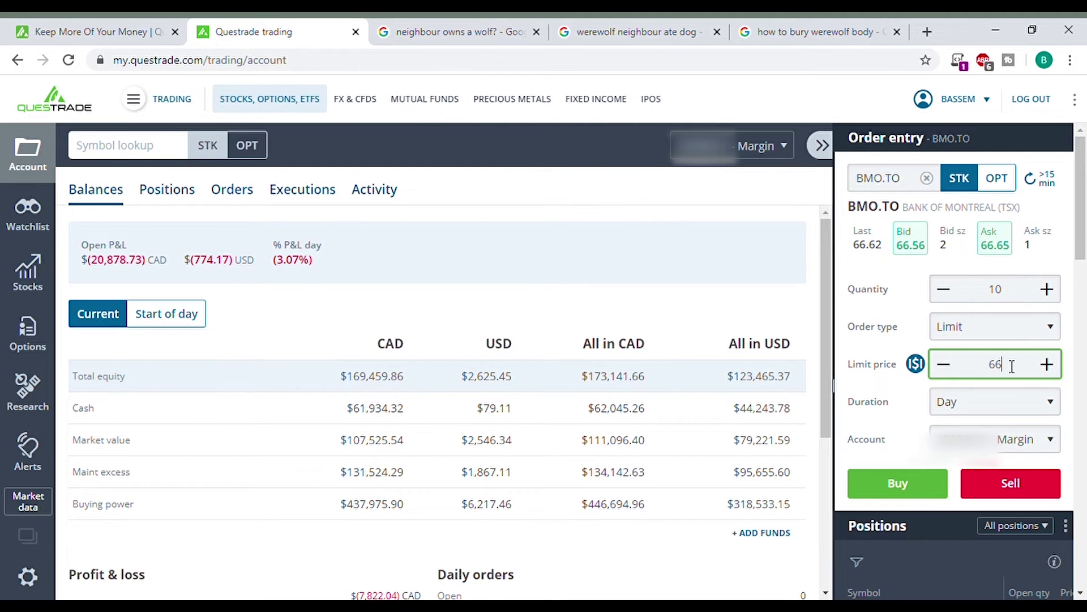
pyautogui.write('.65')
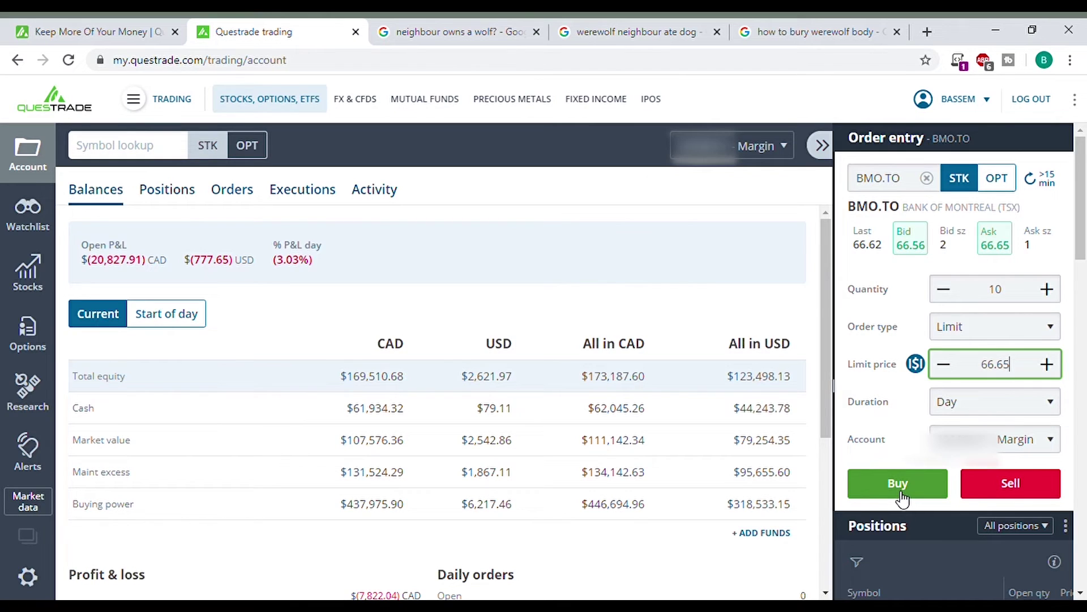
# - Send the buy order for 10 BMO.TO at a 66.65 limit after reviewing the confirmation
pyautogui.click(897, 496)
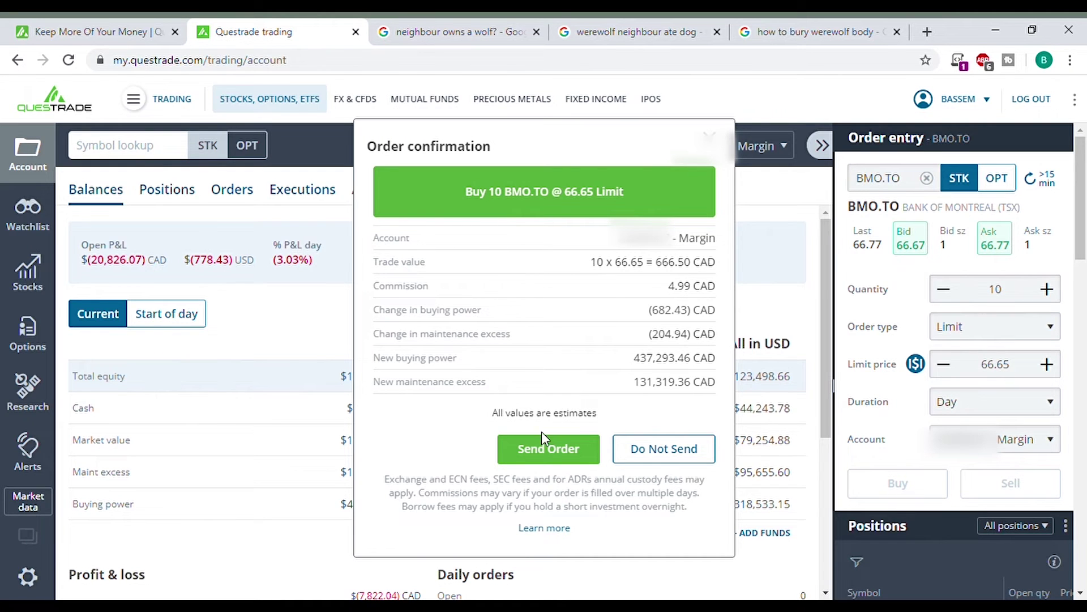
pyautogui.click(548, 449)
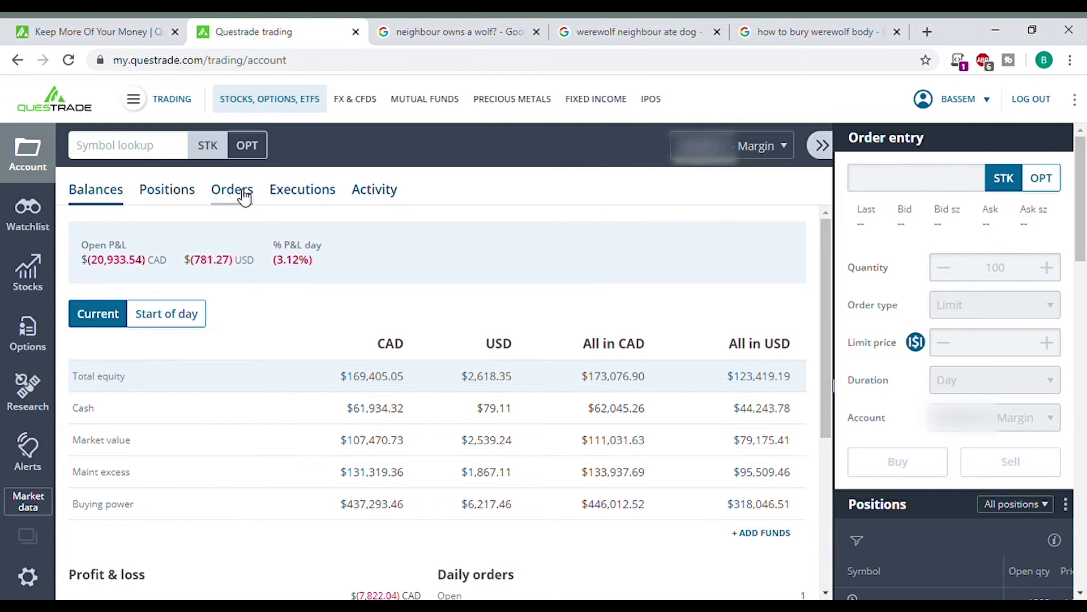
# - Open the accepted BMO.TO buy from today's Orders and bring up its Modify order form
pyautogui.click(243, 193)
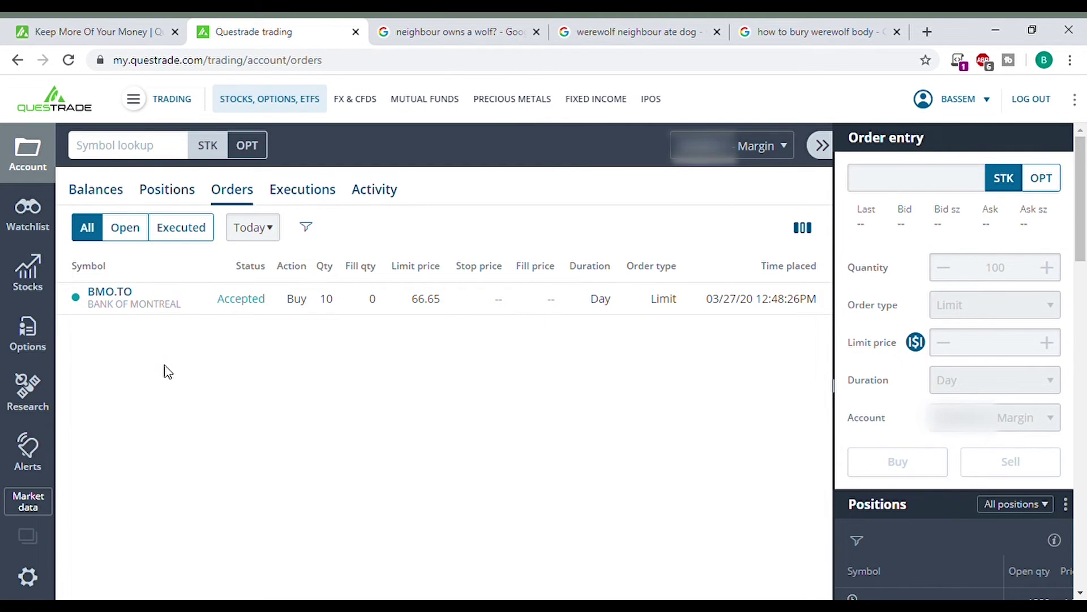
pyautogui.click(107, 294)
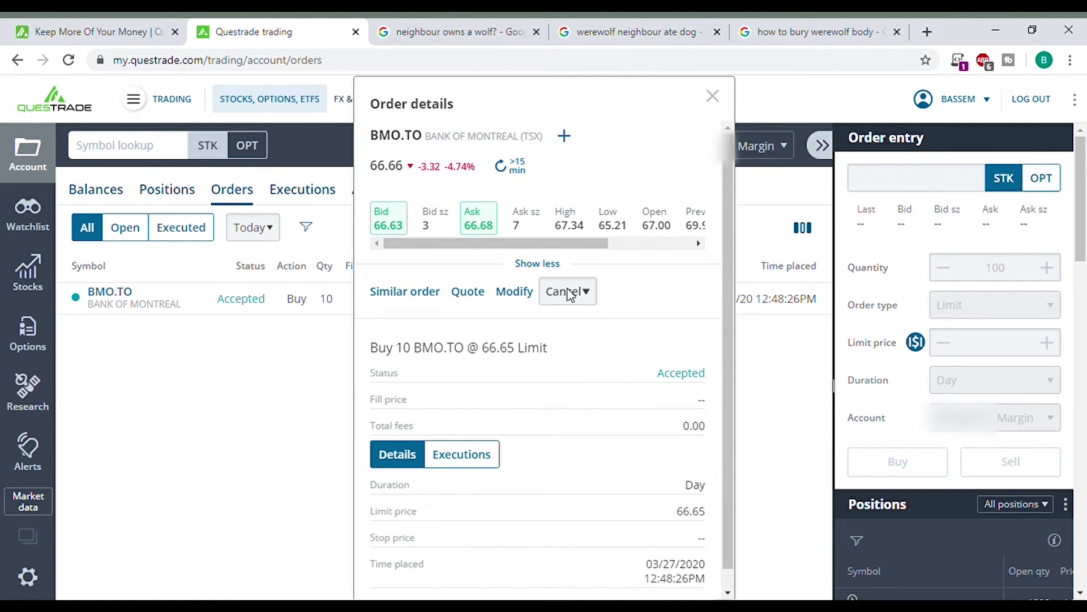
pyautogui.click(516, 295)
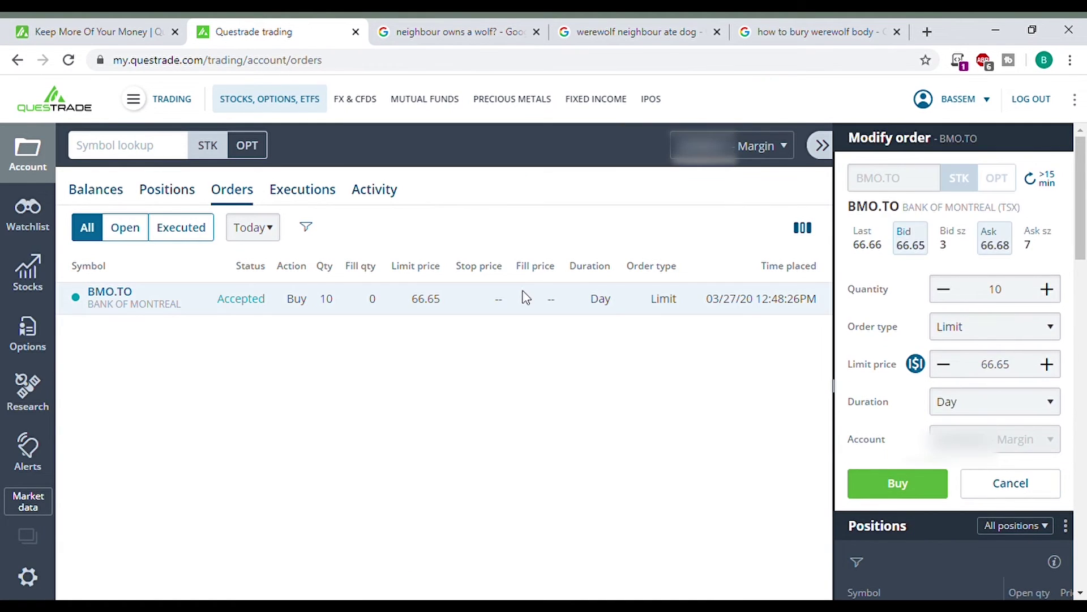
# - Change the BMO.TO buy to a Market order, send it, and view its 10-share fill at 66.92
pyautogui.click(991, 326)
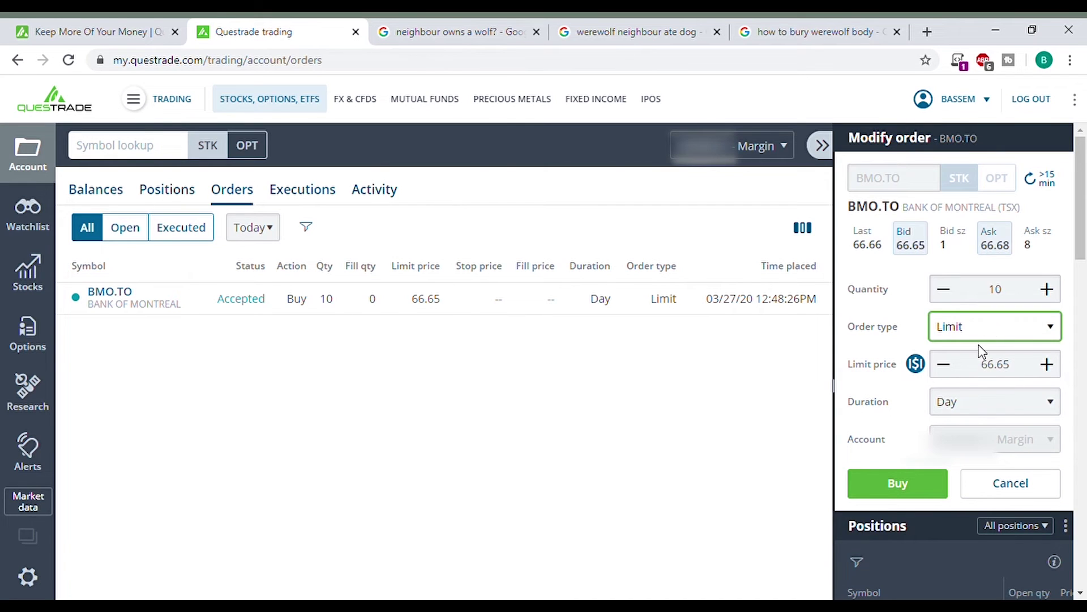
pyautogui.click(981, 340)
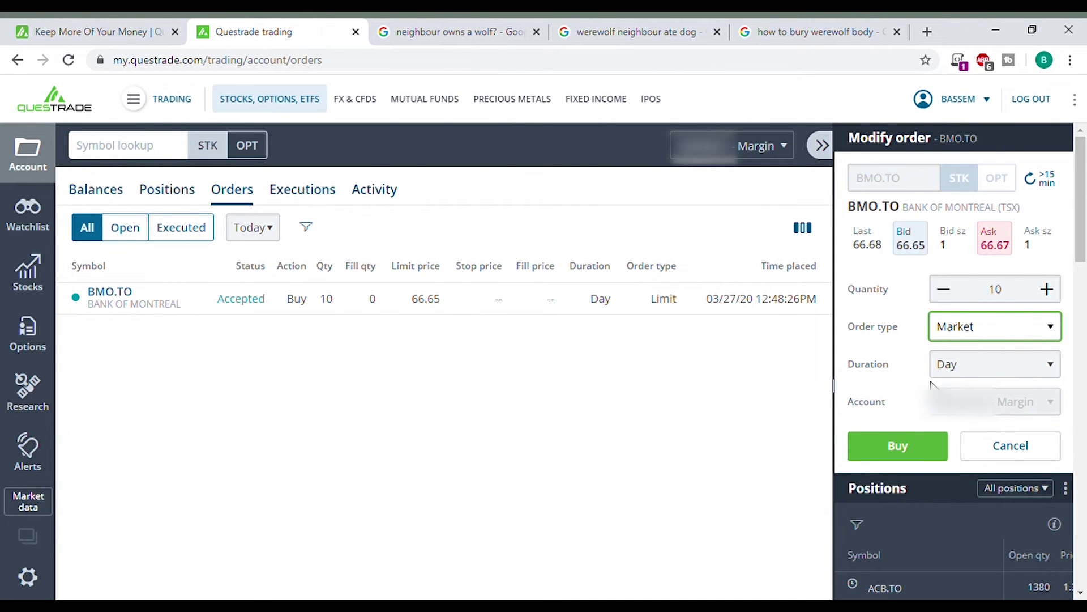
pyautogui.click(897, 446)
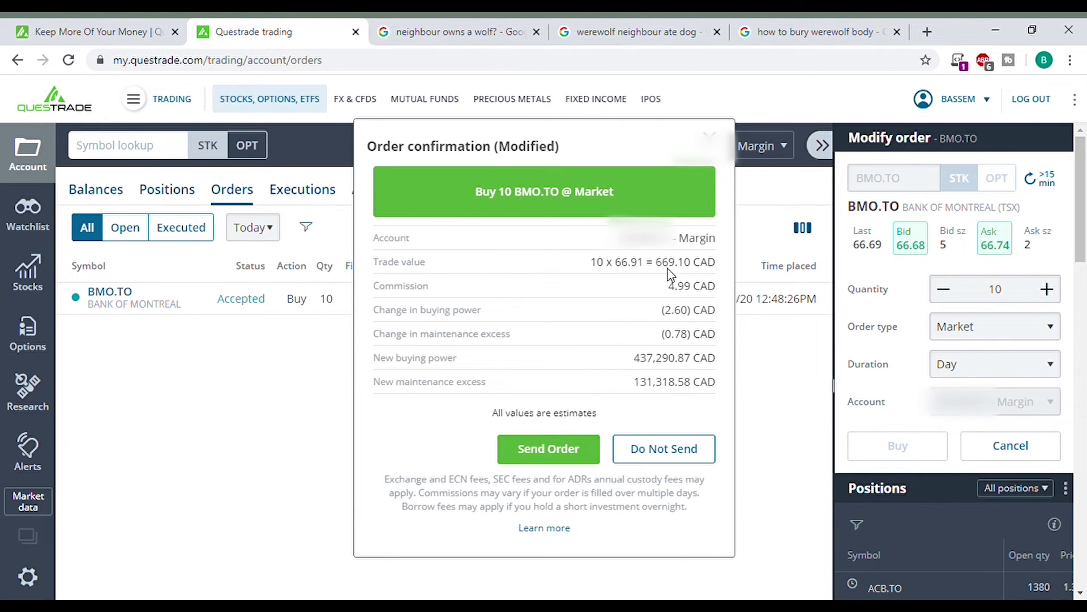
pyautogui.click(558, 448)
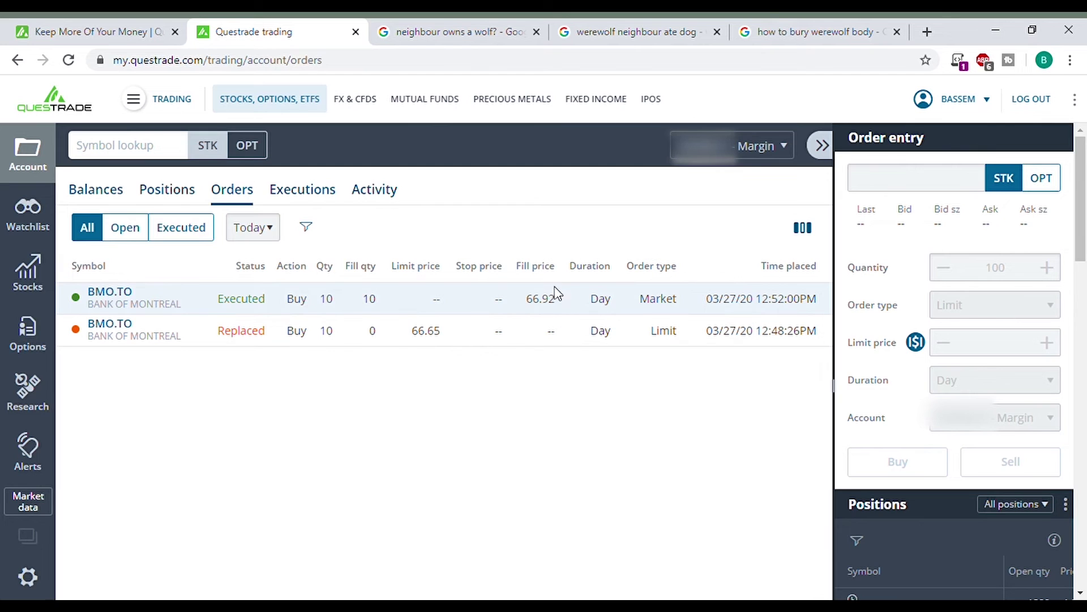
pyautogui.click(304, 195)
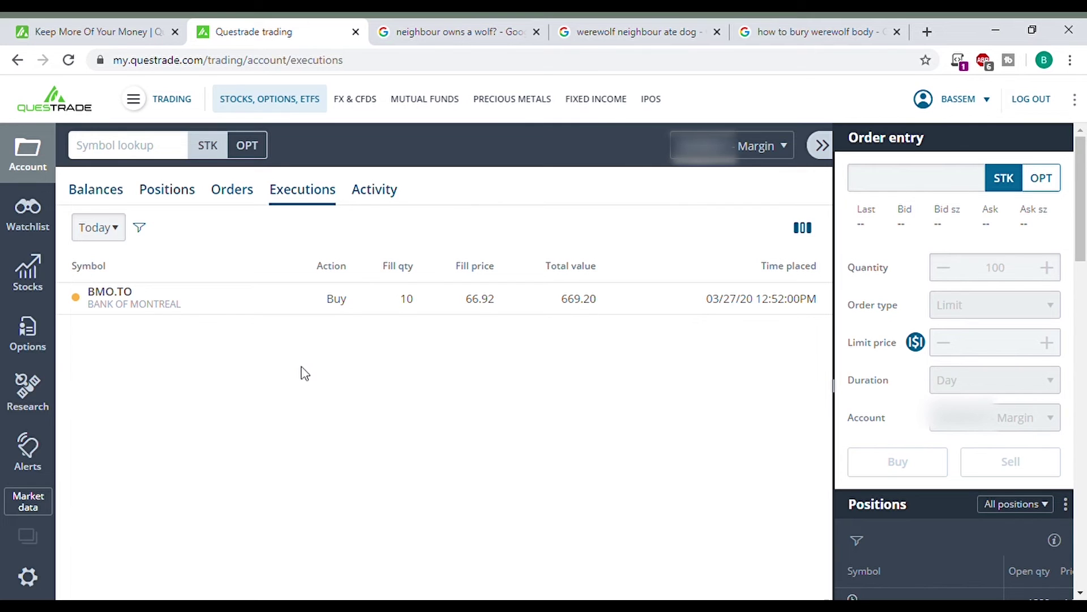
# - Set up a DIS market buy order in Order entry and review it
pyautogui.click(940, 191)
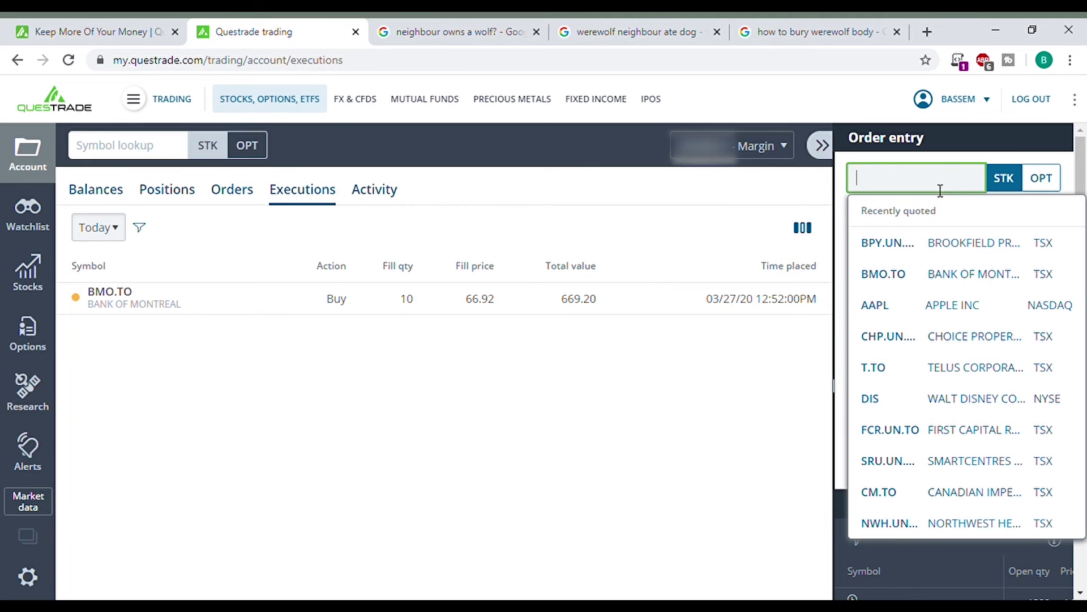
pyautogui.write('dis')
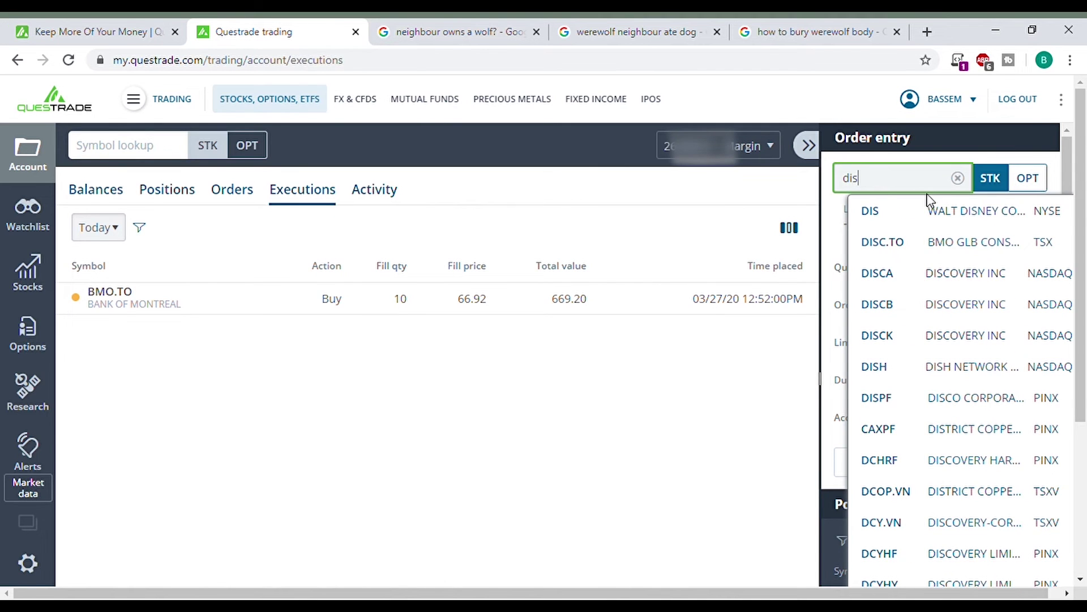
pyautogui.click(928, 209)
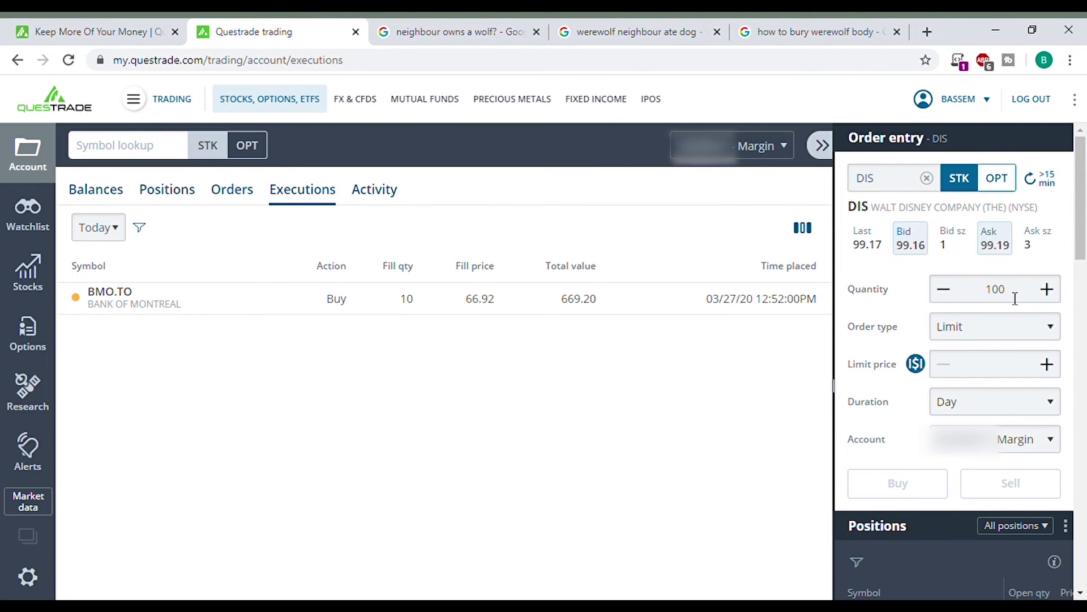
pyautogui.moveTo(1016, 298); pyautogui.dragTo(984, 301)
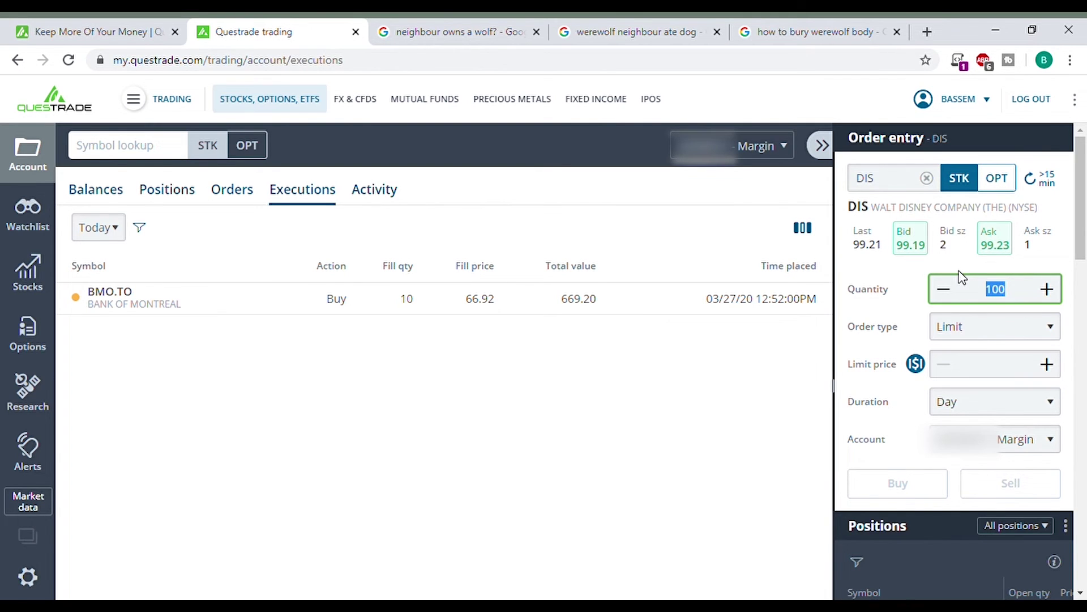
pyautogui.click(972, 333)
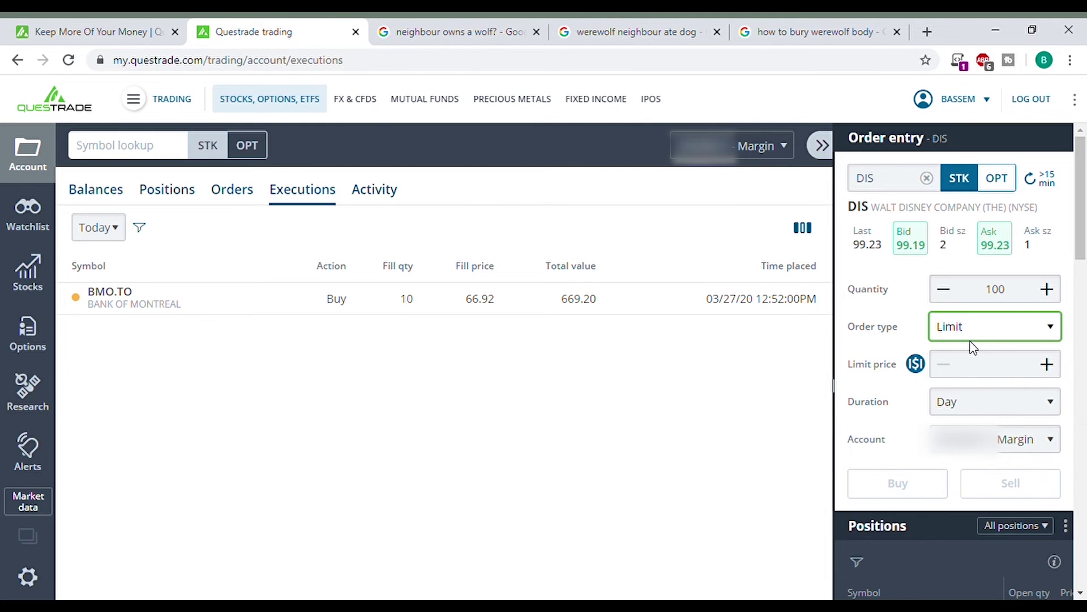
pyautogui.click(973, 346)
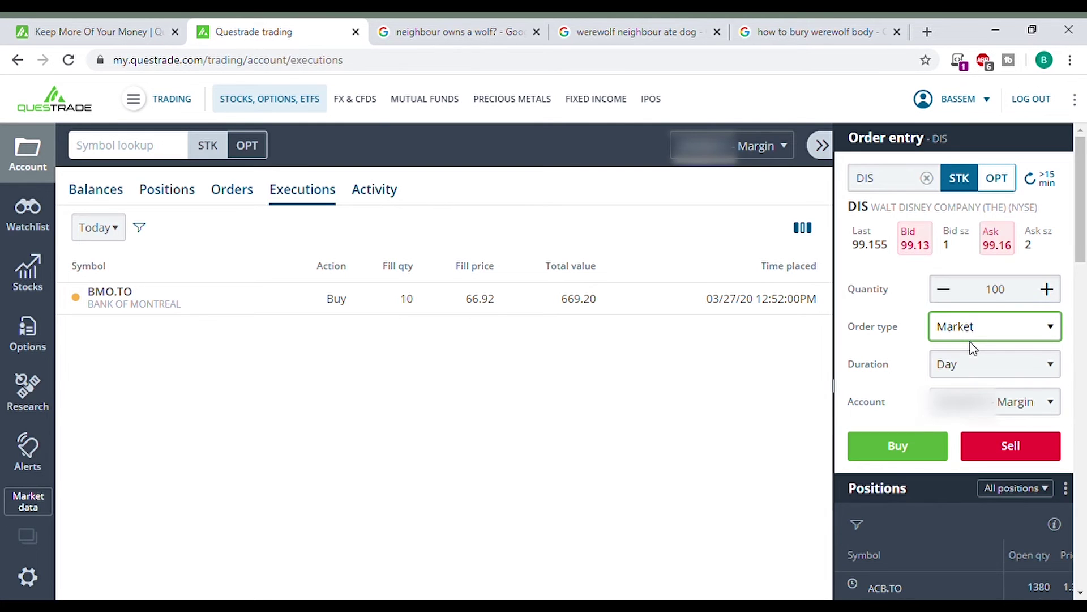
pyautogui.click(909, 454)
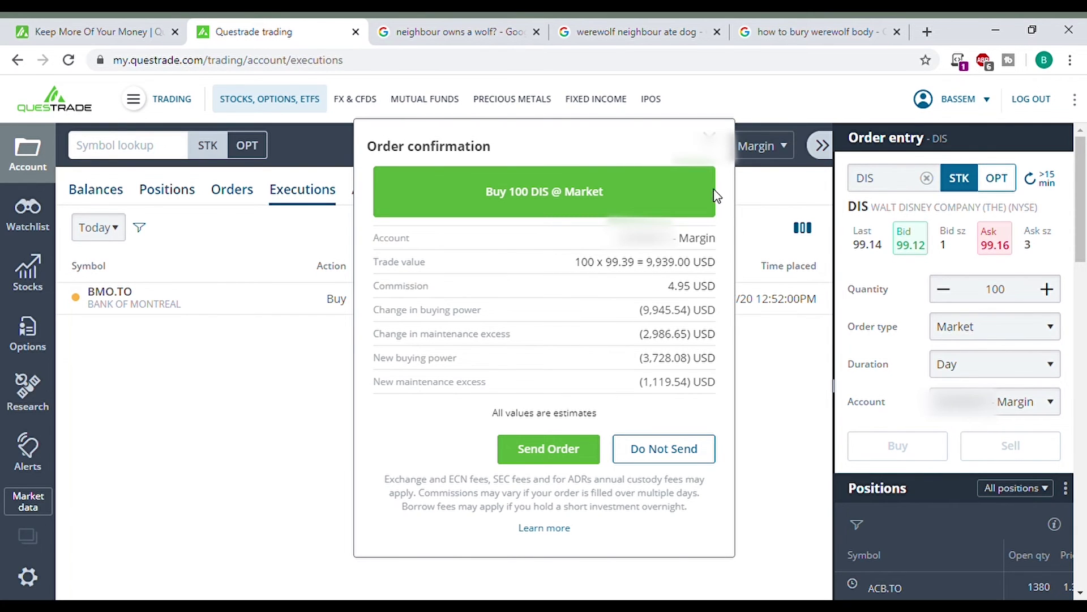
# - Cancel the 100-share review and send the 10-share DIS market buy instead
pyautogui.click(709, 136)
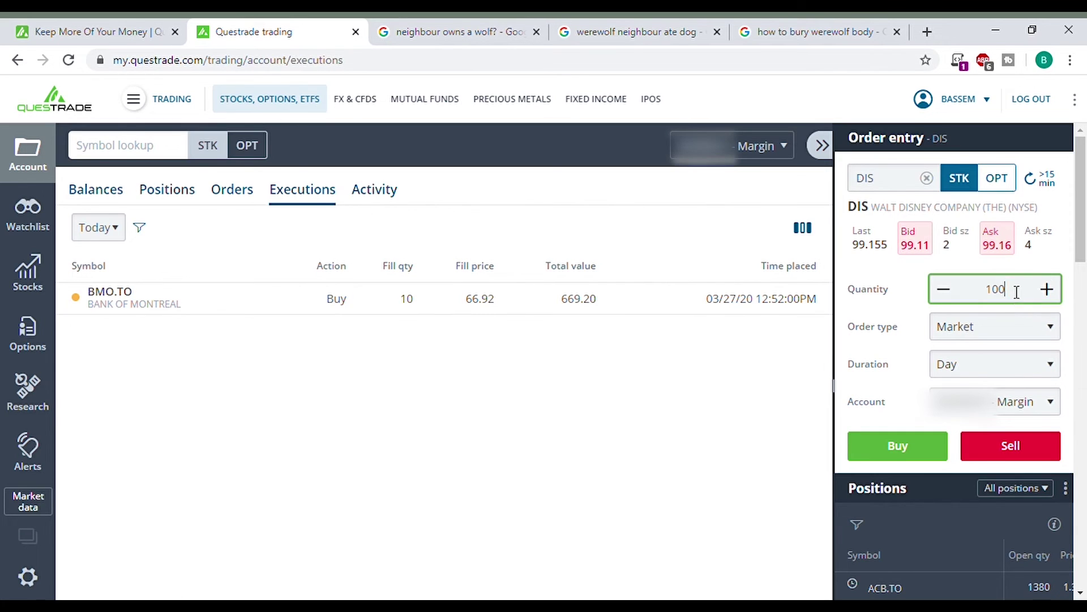
pyautogui.click(897, 448)
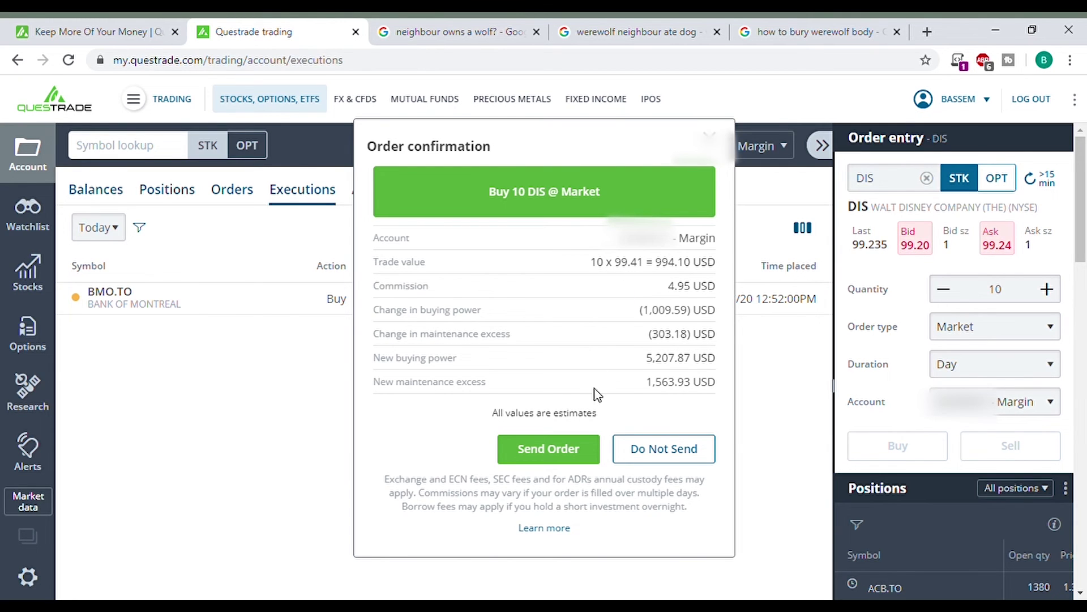
pyautogui.click(562, 447)
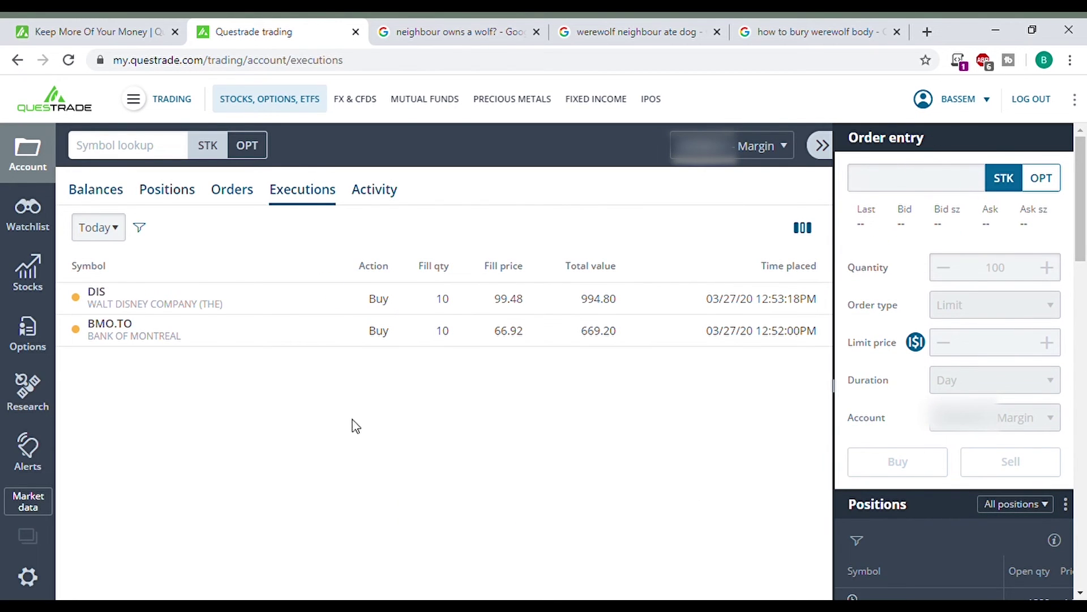
pyautogui.click(248, 195)
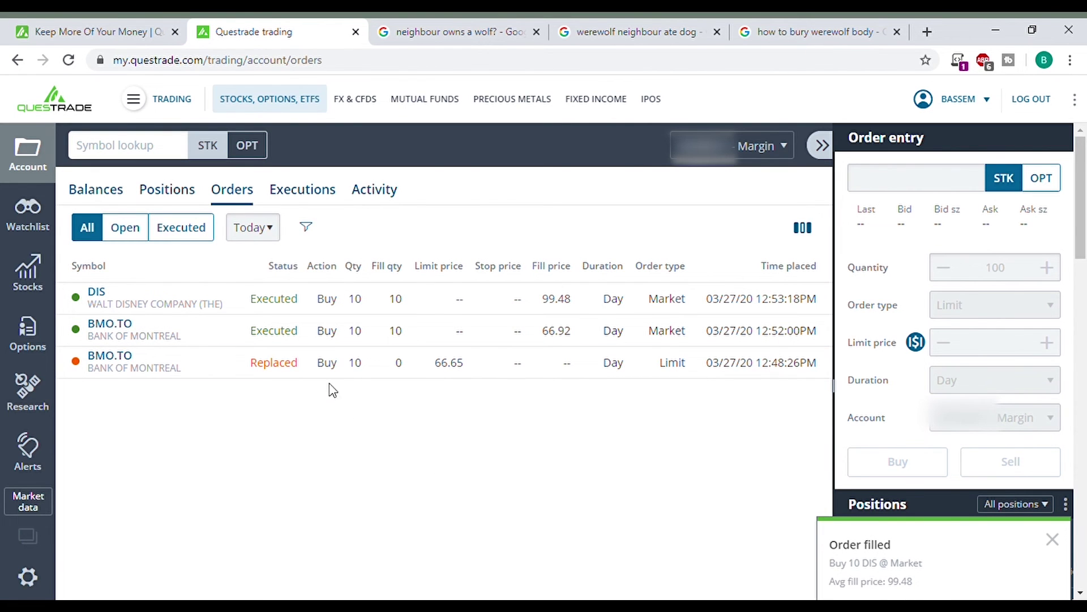
pyautogui.click(306, 198)
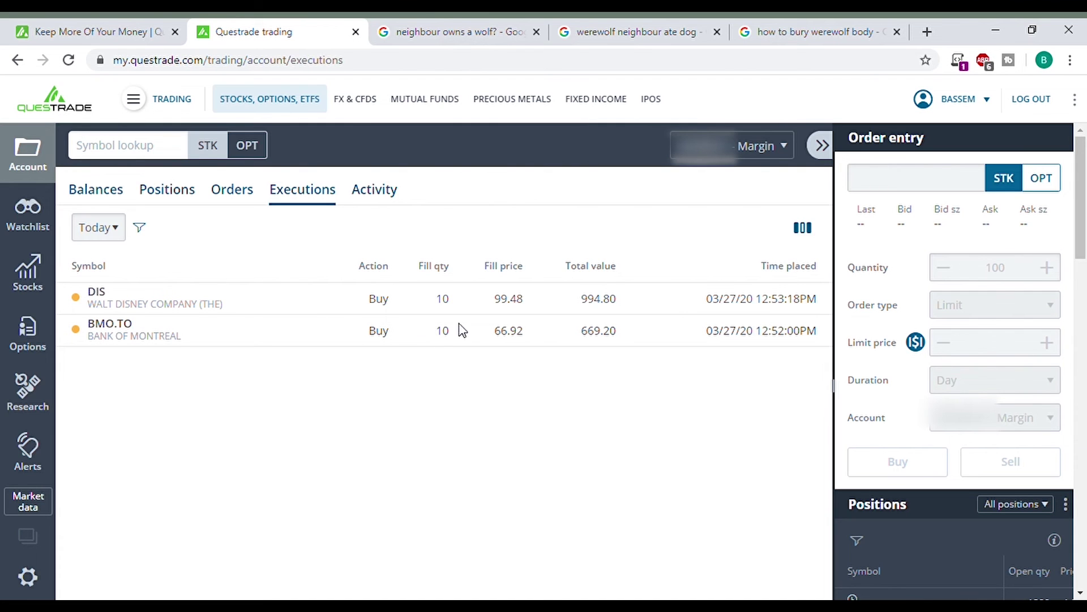
pyautogui.click(912, 182)
# - Sell 1 BMO.TO share at market and check today's orders for its Executed status
pyautogui.click(915, 208)
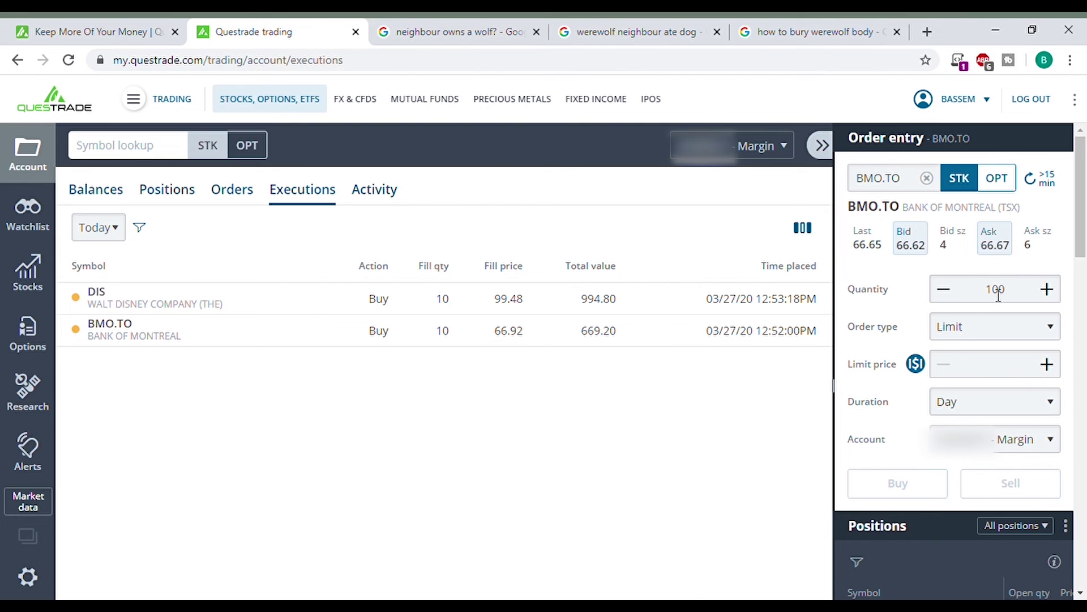
pyautogui.click(1015, 298)
pyautogui.doubleClick(1002, 298)
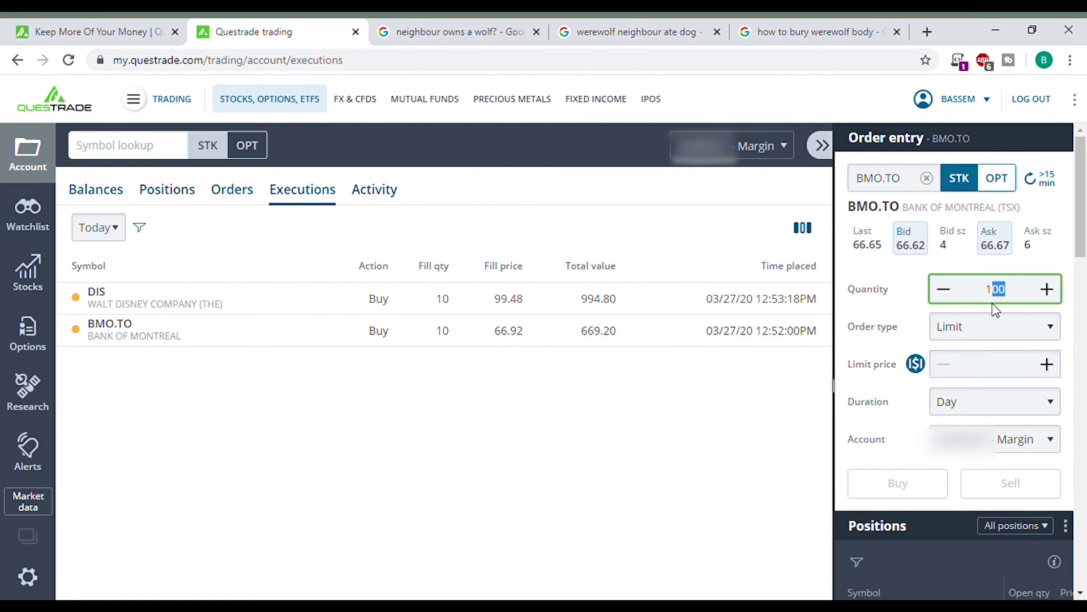
pyautogui.write('1')
pyautogui.click(975, 339)
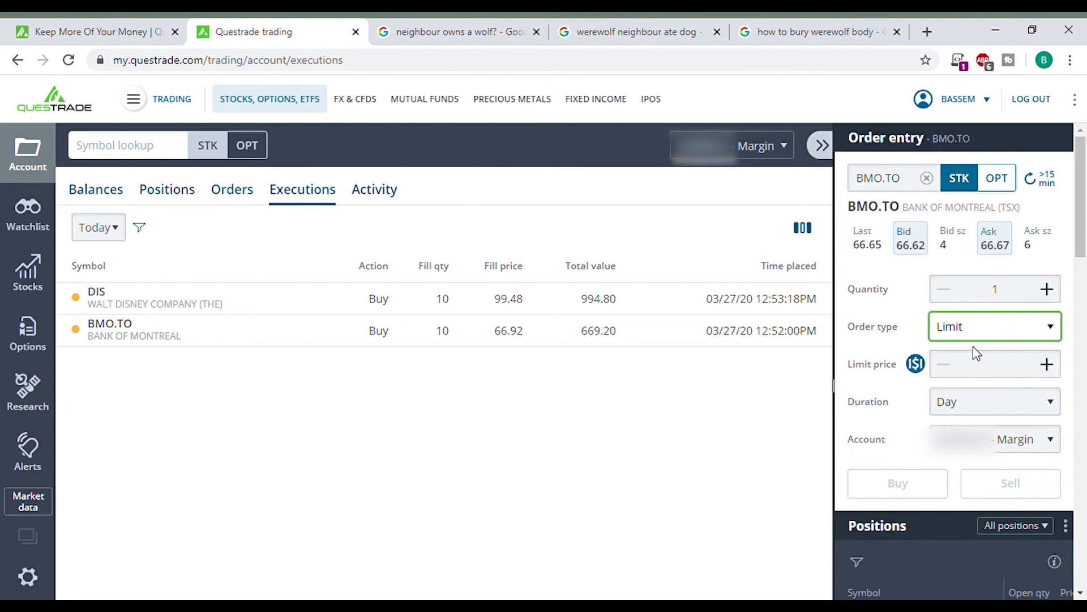
pyautogui.press('Down')
pyautogui.click(1008, 446)
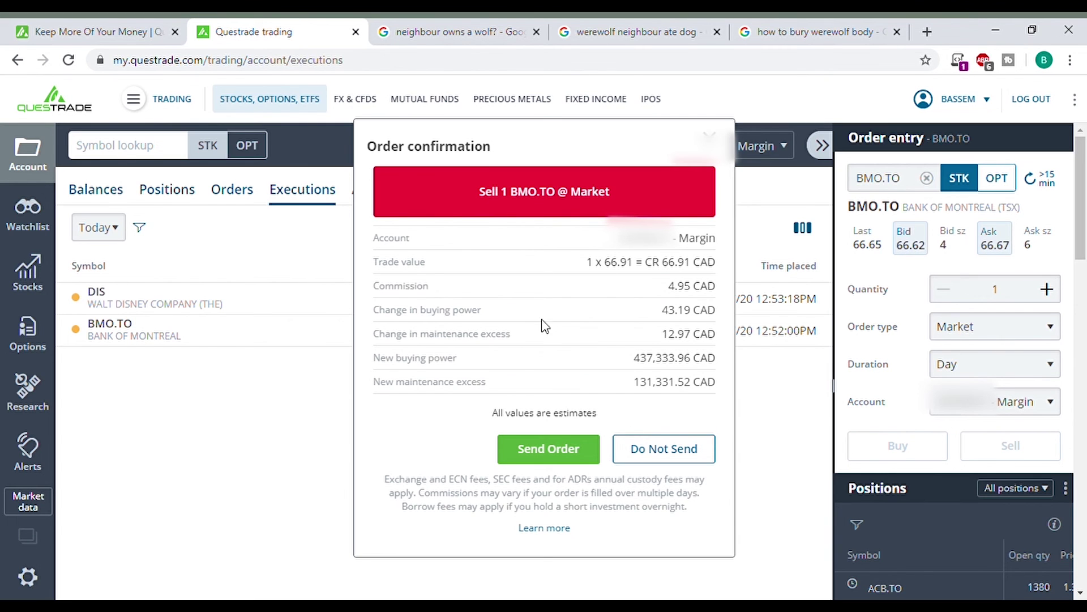
pyautogui.click(548, 448)
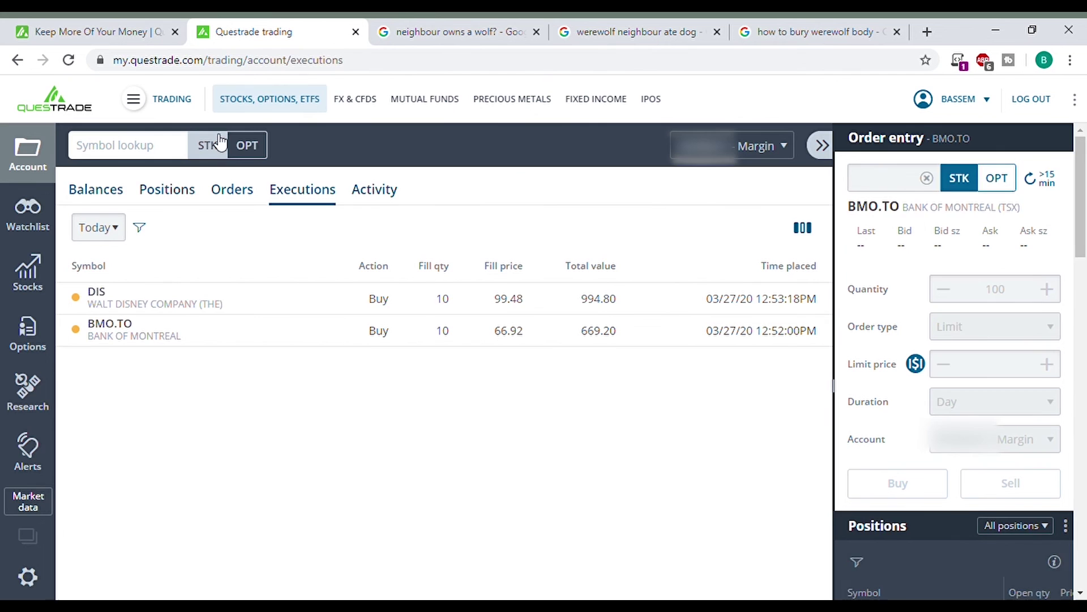
pyautogui.click(248, 194)
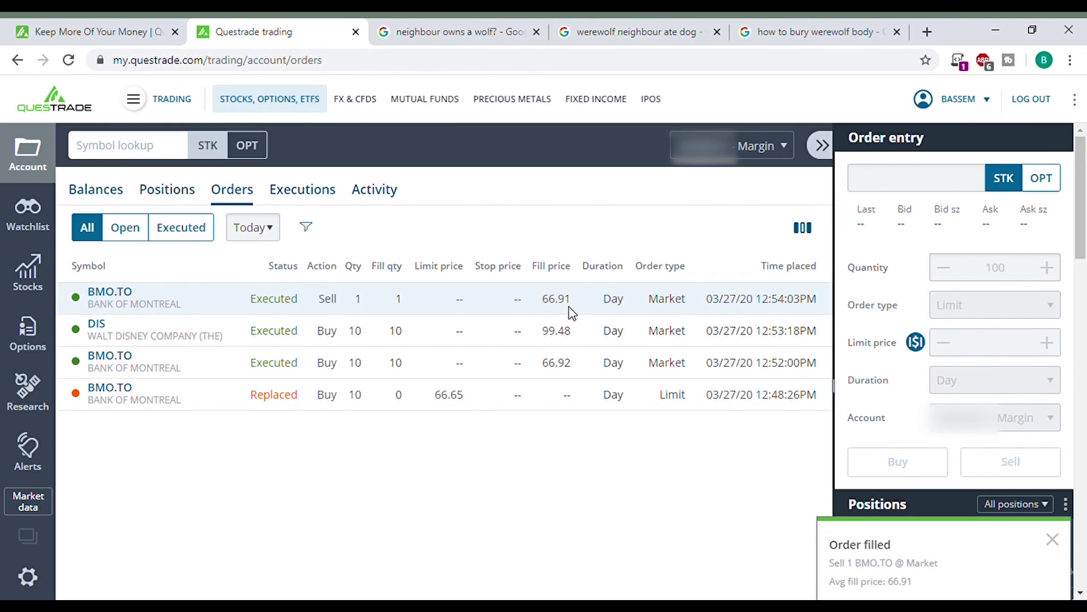
pyautogui.click(305, 192)
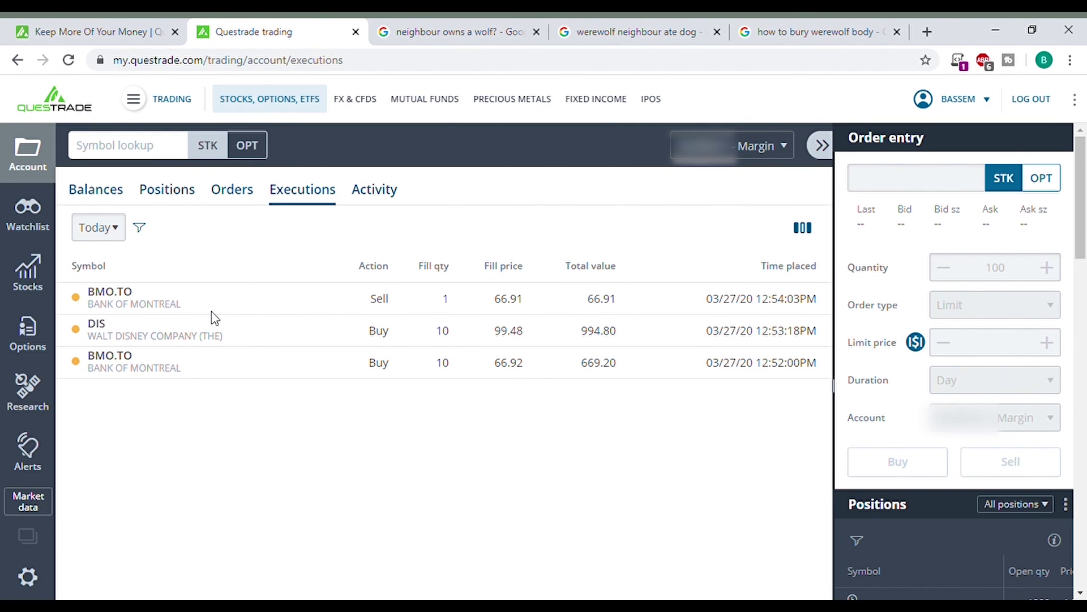
# - Show the Balances tab with updated equity of $169,413.29 CAD and USD cash
pyautogui.click(101, 187)
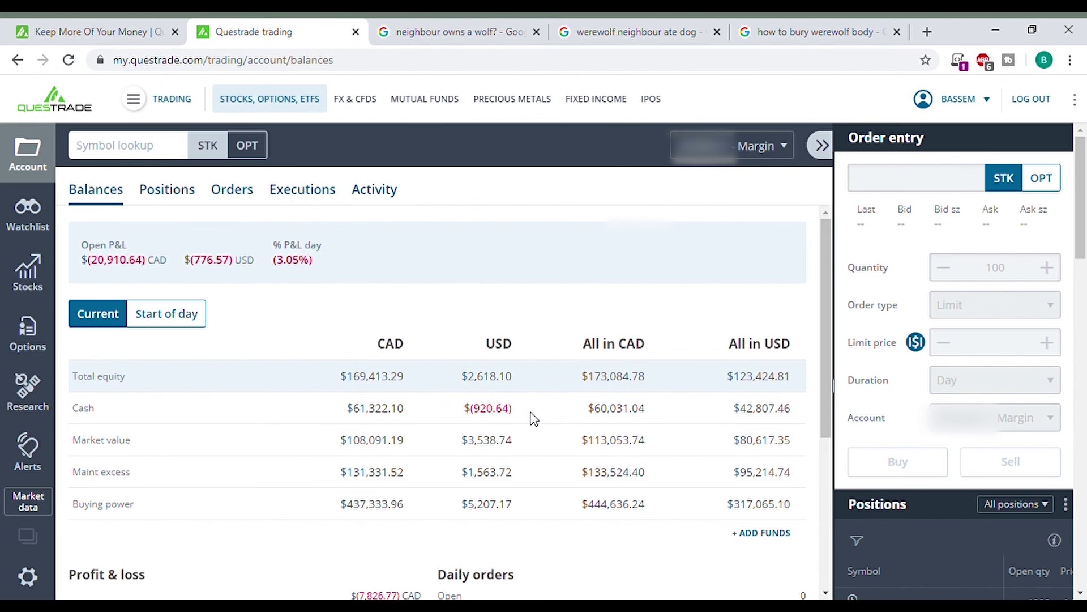
# - Switch to the 'Keep More Of Your Money | Questrade' home page browser tab
pyautogui.click(102, 33)
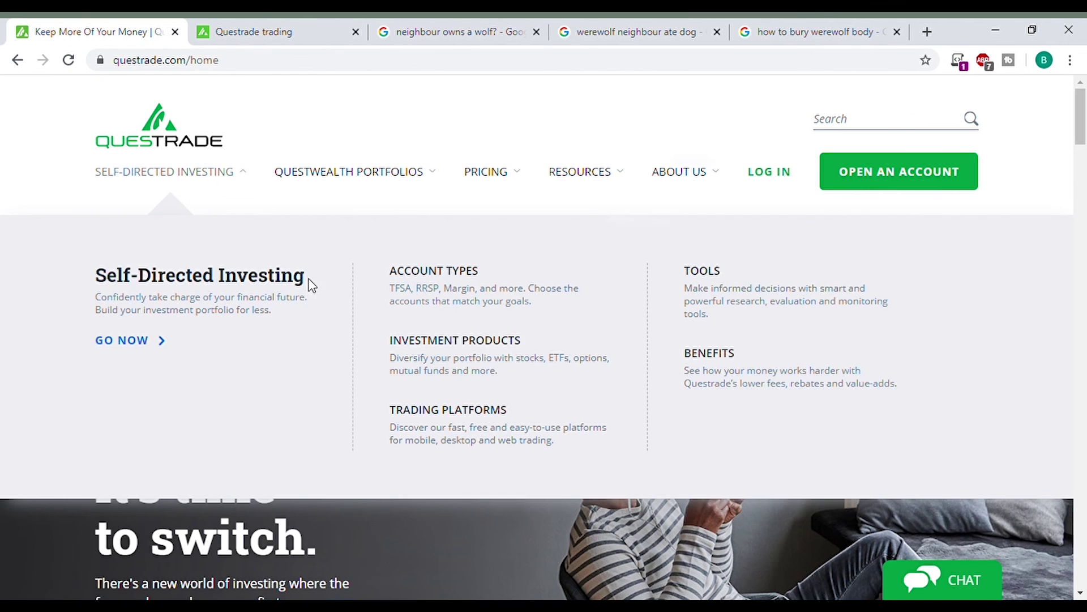